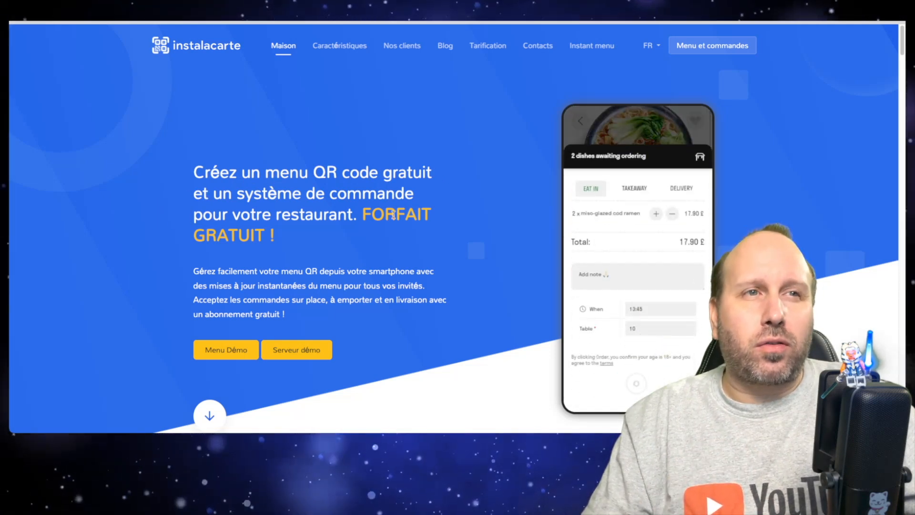
# Step: Browse the Instalacarte website's Caractéristiques and Nos clients sections, including the sample customer menus, and open the Instant menu page
pyautogui.scroll(-1, 389, 217)
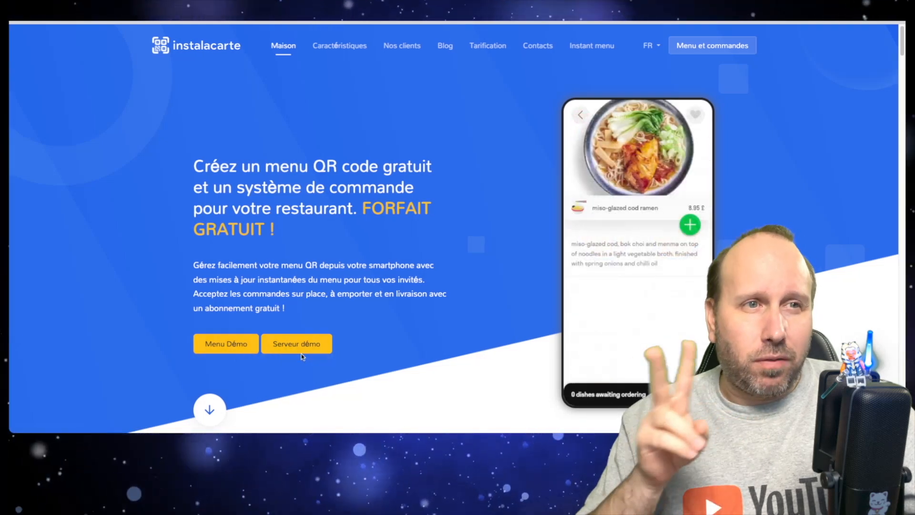
pyautogui.click(328, 46)
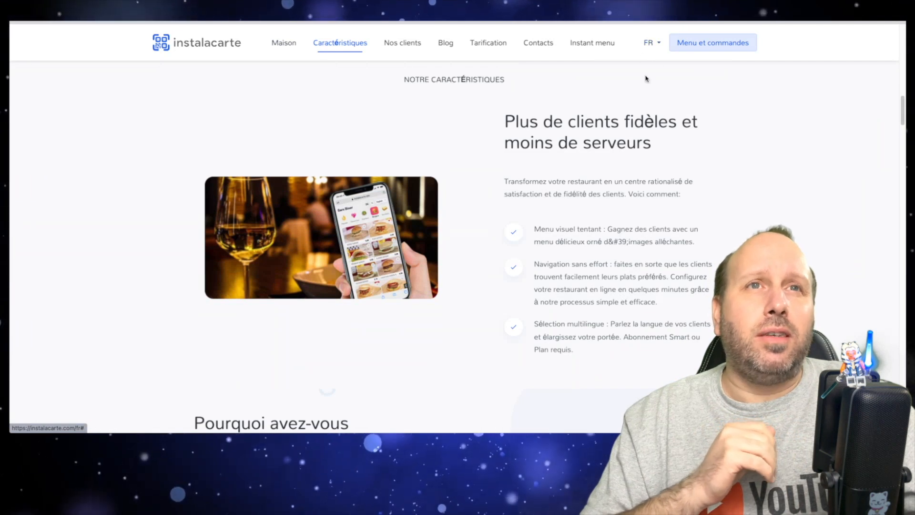
pyautogui.click(418, 49)
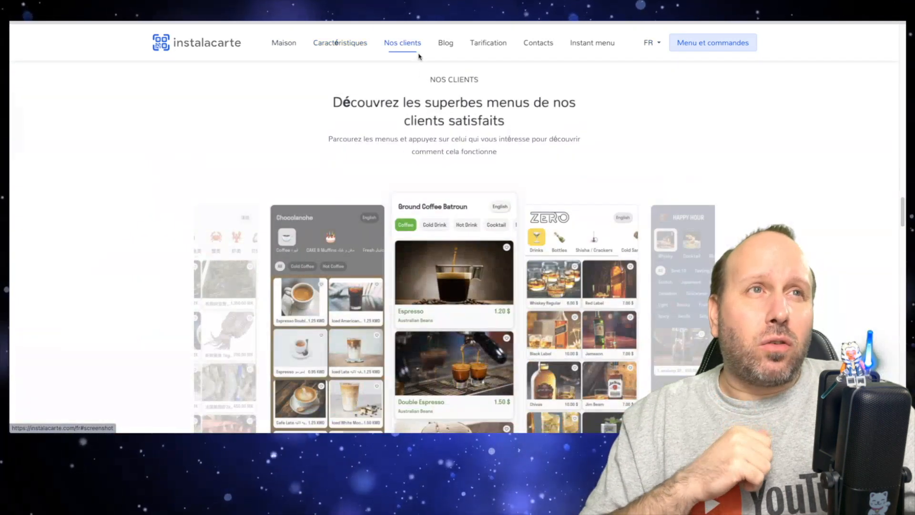
pyautogui.scroll(-1, 315, 127)
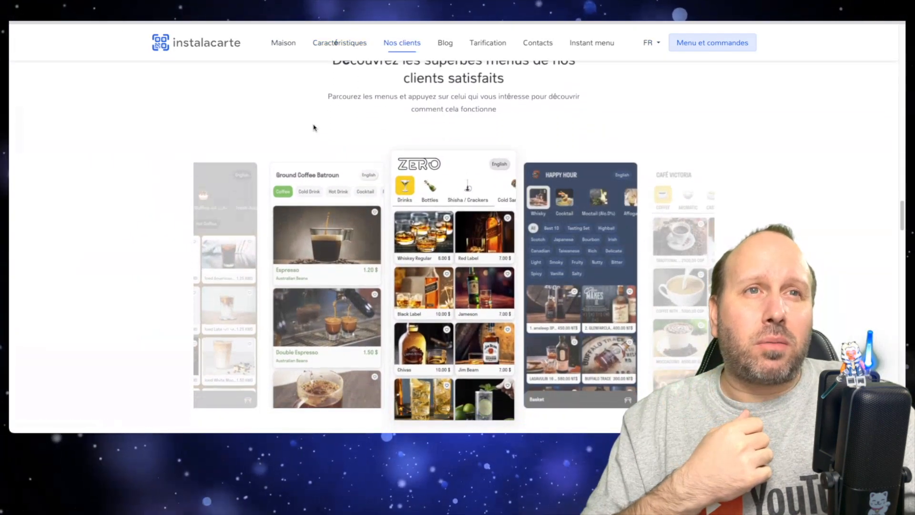
pyautogui.scroll(-1, 318, 124)
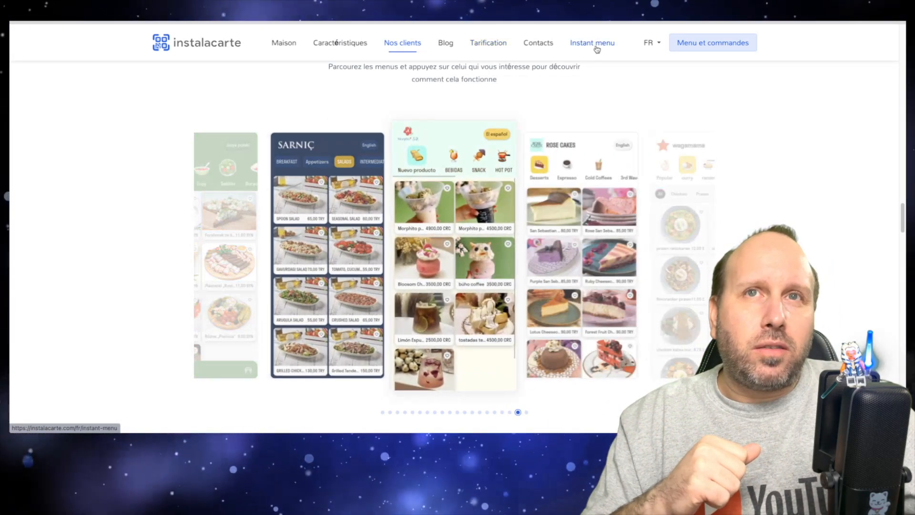
pyautogui.click(595, 47)
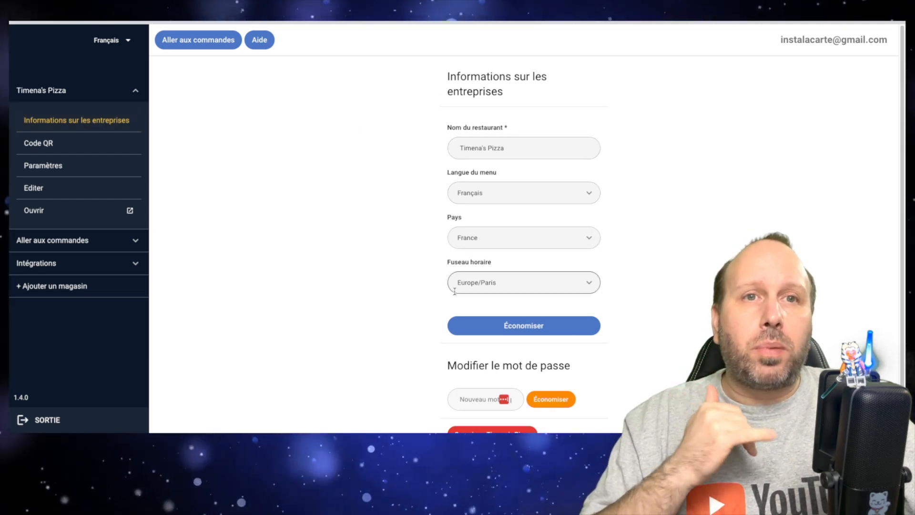
# Step: Review the restaurant's business information, view its menu QR code in a new tab, and download the QR code
pyautogui.scroll(-1, 452, 291)
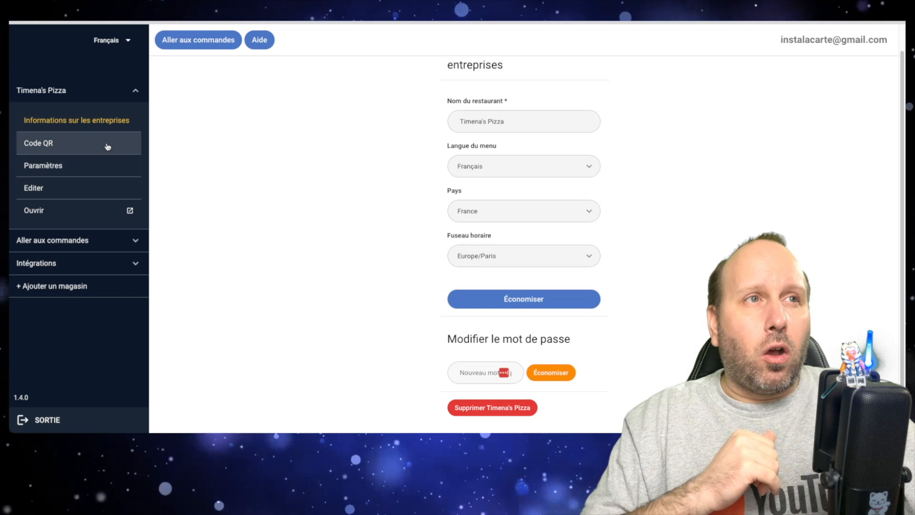
pyautogui.click(108, 146)
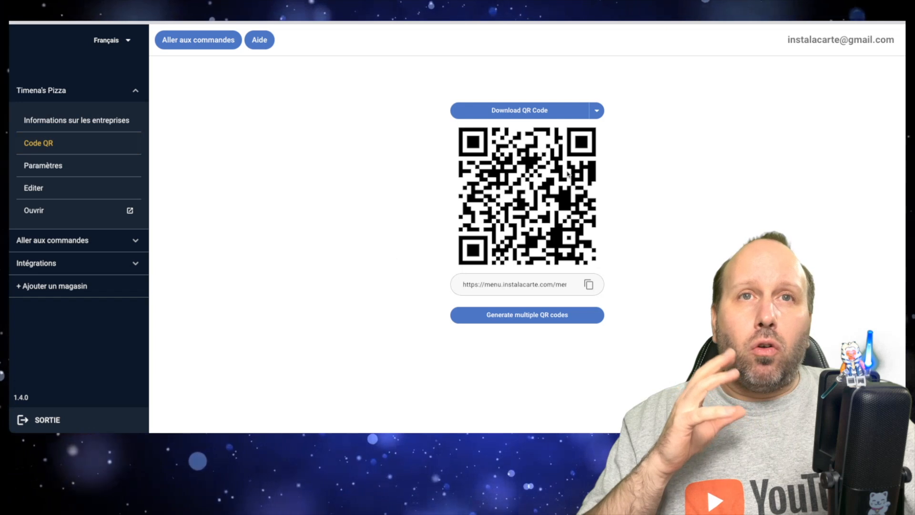
pyautogui.click(596, 110)
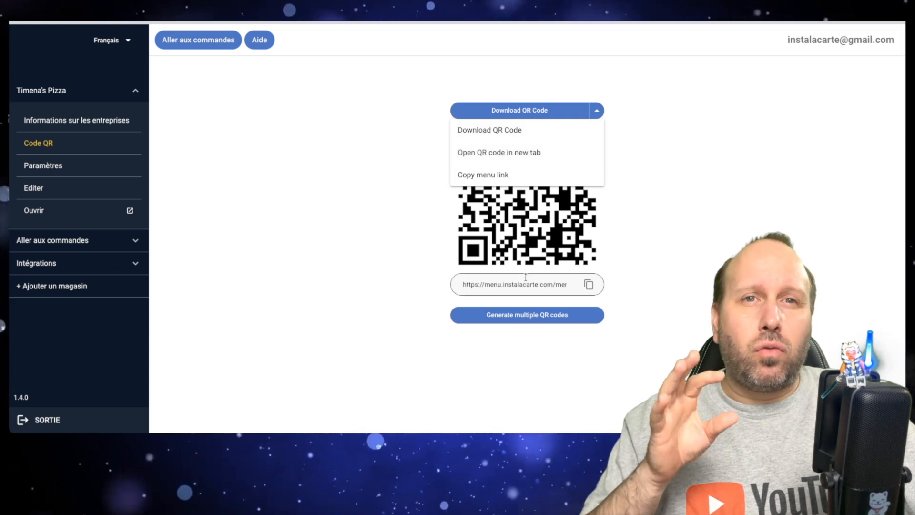
pyautogui.click(520, 156)
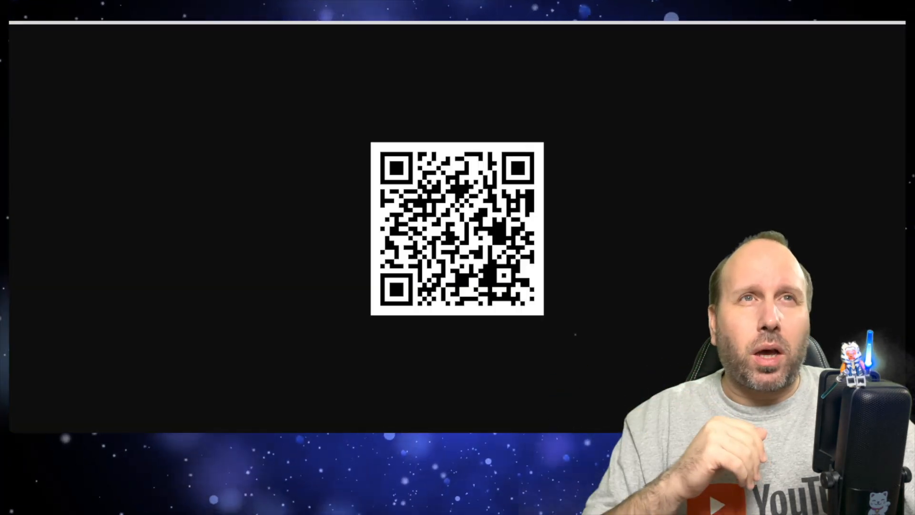
pyautogui.click(328, 22)
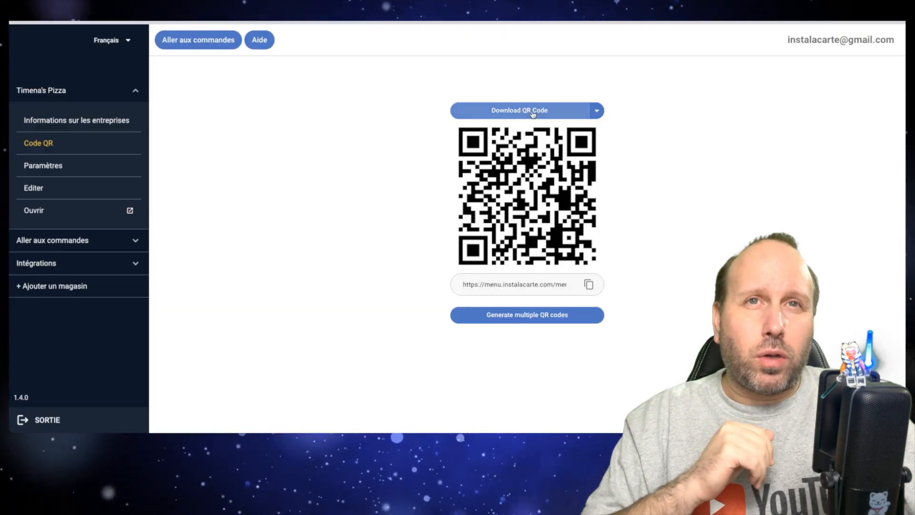
pyautogui.click(533, 114)
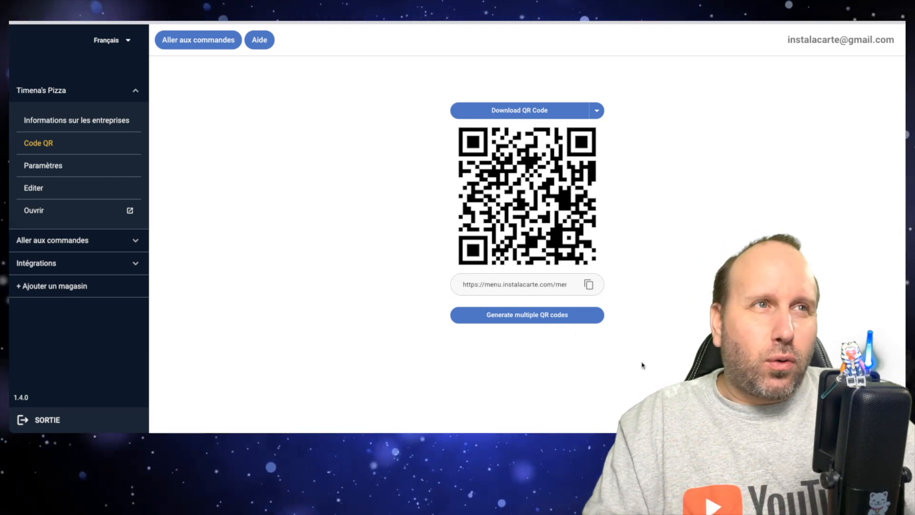
# Step: Open the theme editor from the settings of Timena's Pizza
pyautogui.click(80, 170)
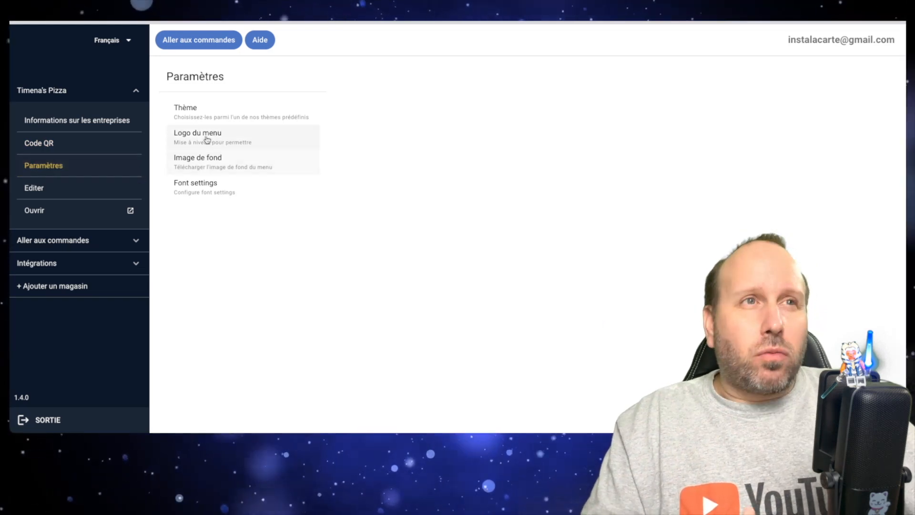
pyautogui.click(192, 119)
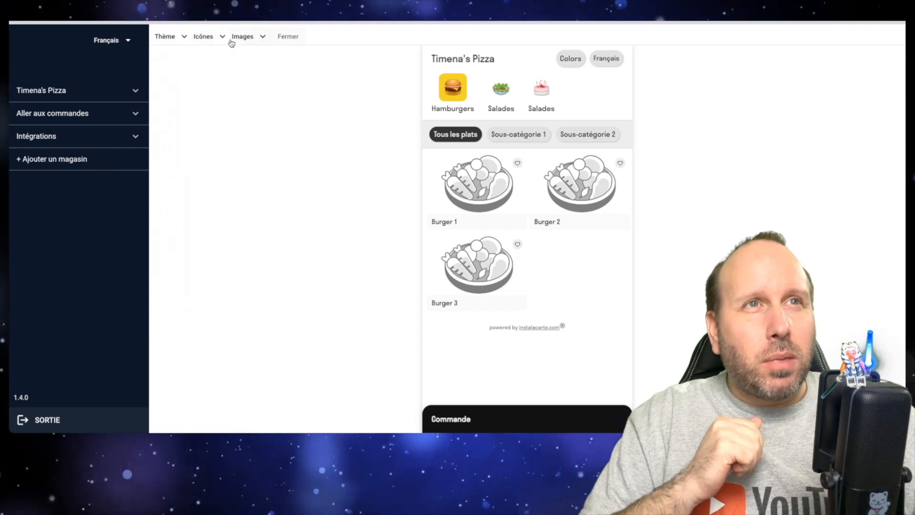
# Step: Try the Simple 1 and Simple 2 themes on the restaurant menu
pyautogui.click(185, 38)
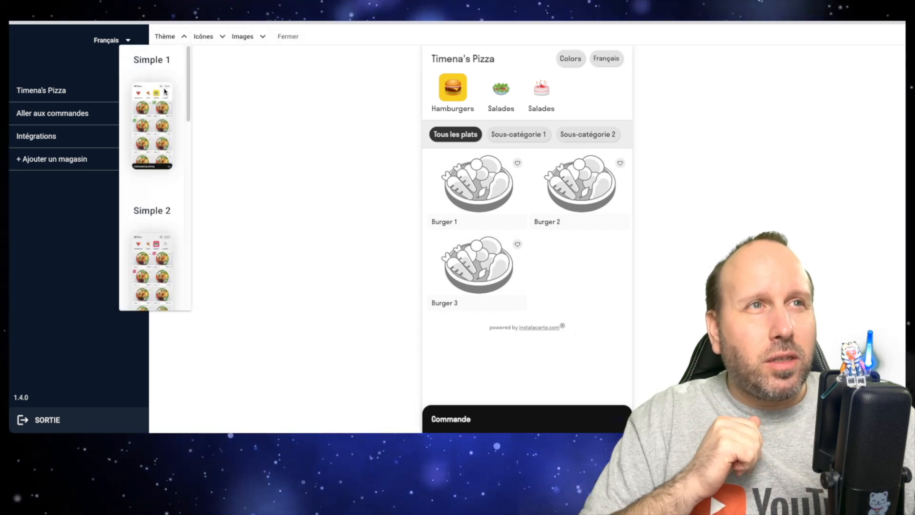
pyautogui.click(151, 129)
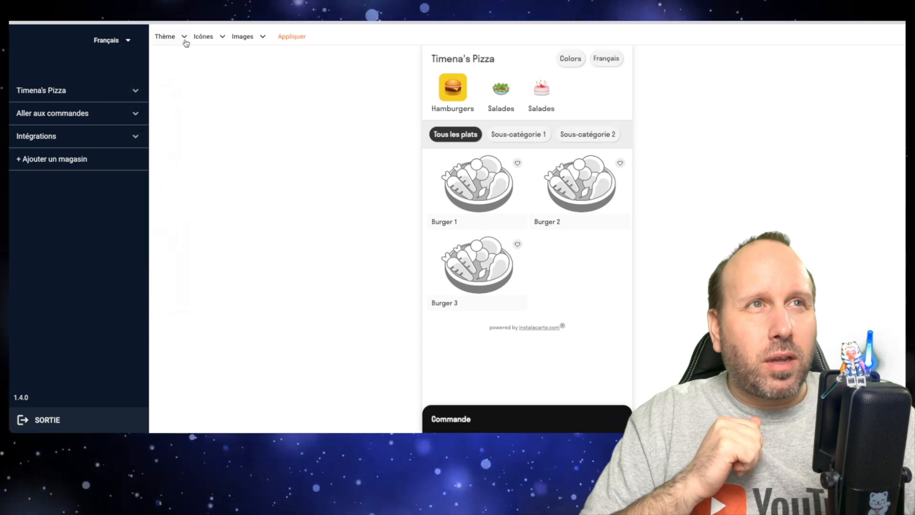
pyautogui.click(186, 41)
pyautogui.click(151, 253)
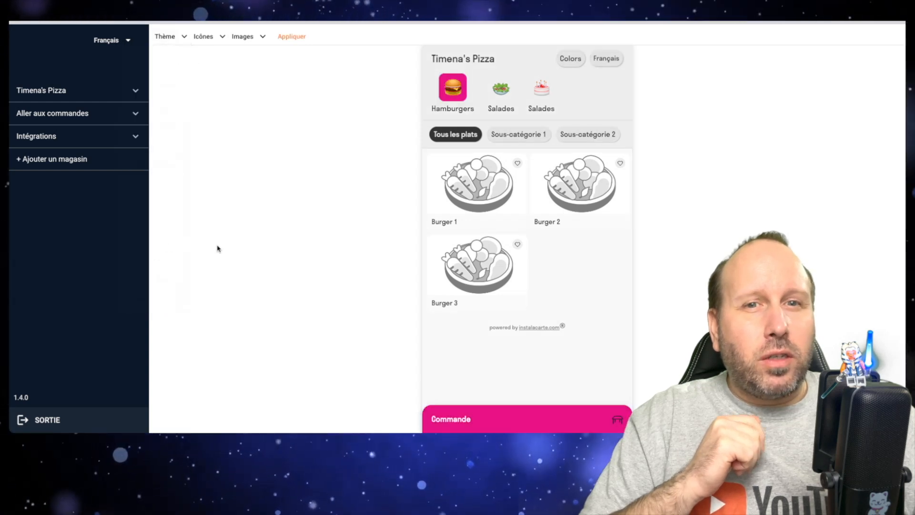
# Step: Look through the predefined themes and apply the Green theme to the restaurant menu
pyautogui.click(183, 37)
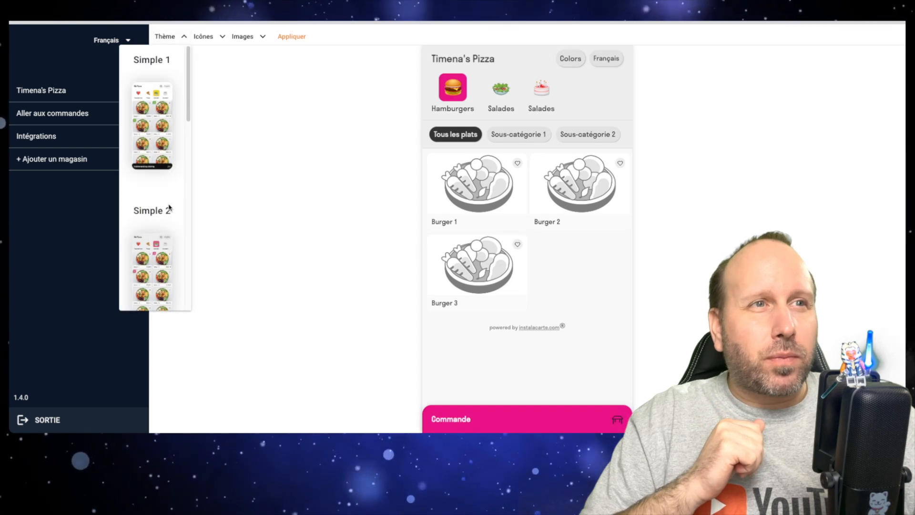
pyautogui.scroll(-15, 169, 207)
pyautogui.scroll(-4, 155, 186)
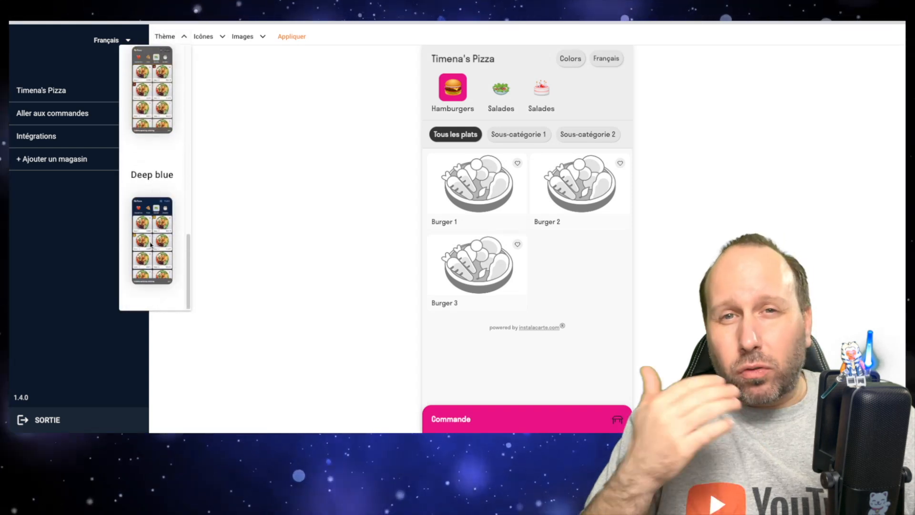
pyautogui.scroll(6, 151, 245)
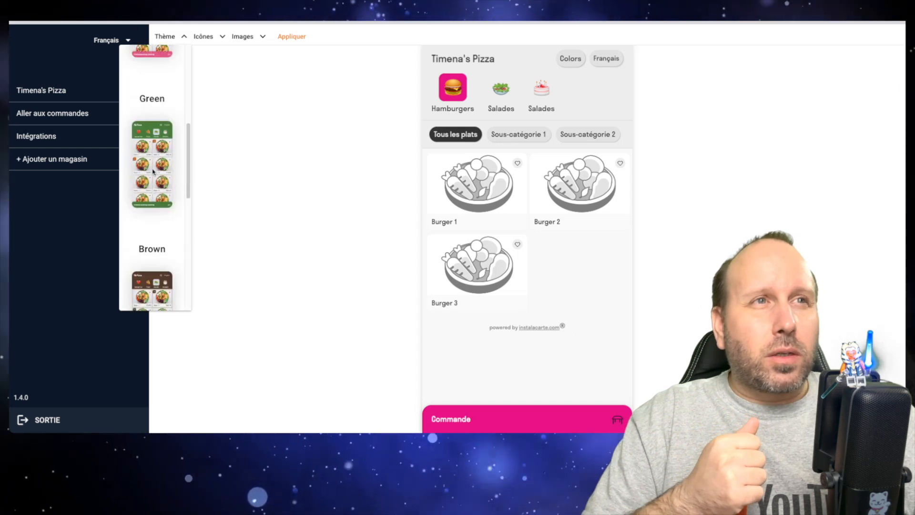
pyautogui.click(153, 133)
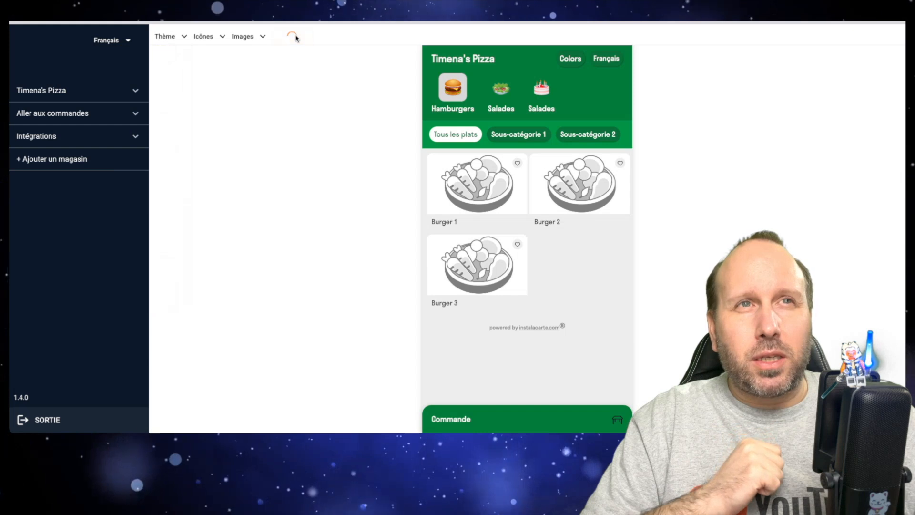
# Step: Preview the category display with no icons, small icons and big icons, and return it to Small icons
pyautogui.click(219, 37)
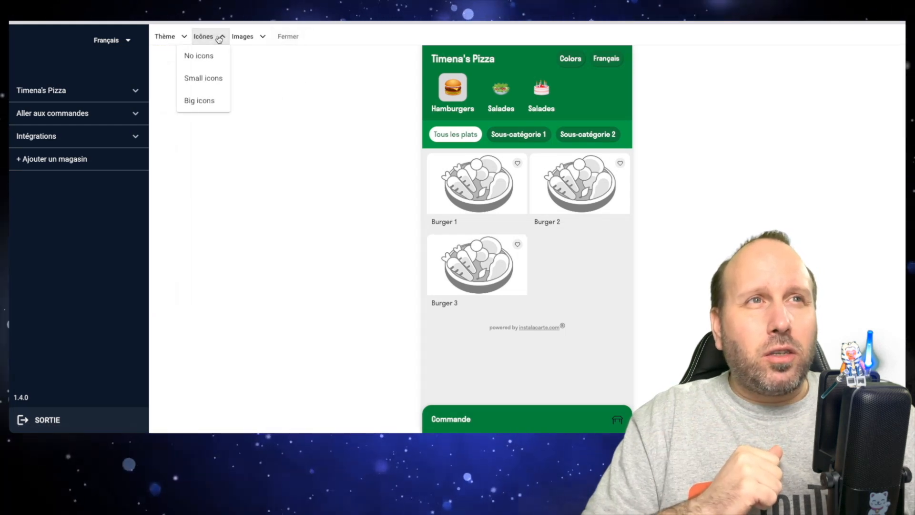
pyautogui.click(213, 57)
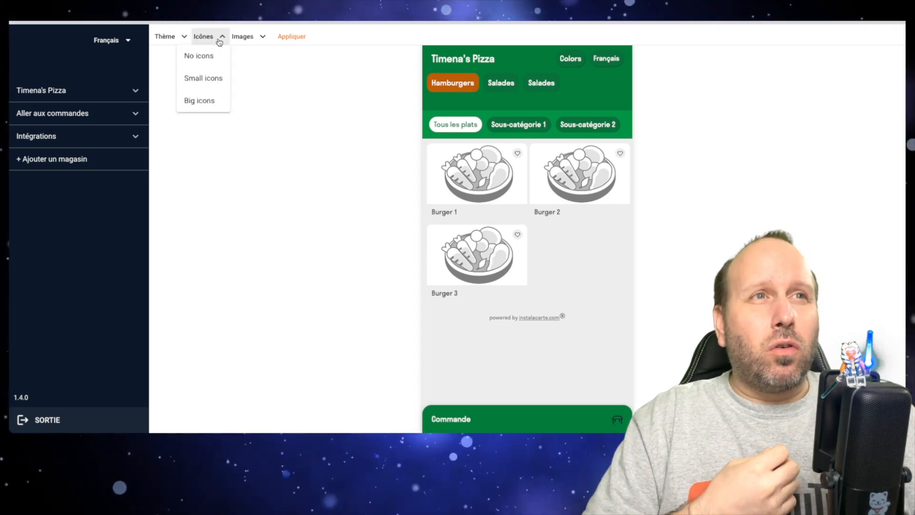
pyautogui.click(212, 77)
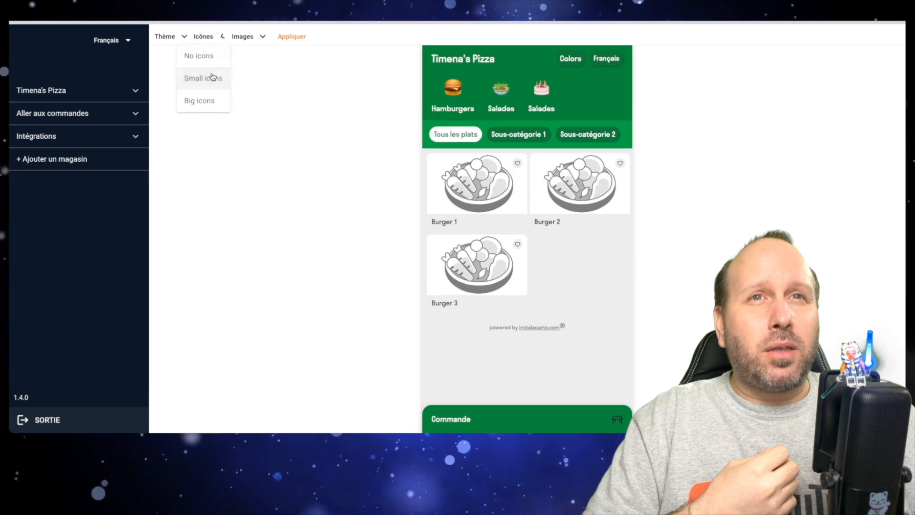
pyautogui.click(219, 37)
pyautogui.click(213, 100)
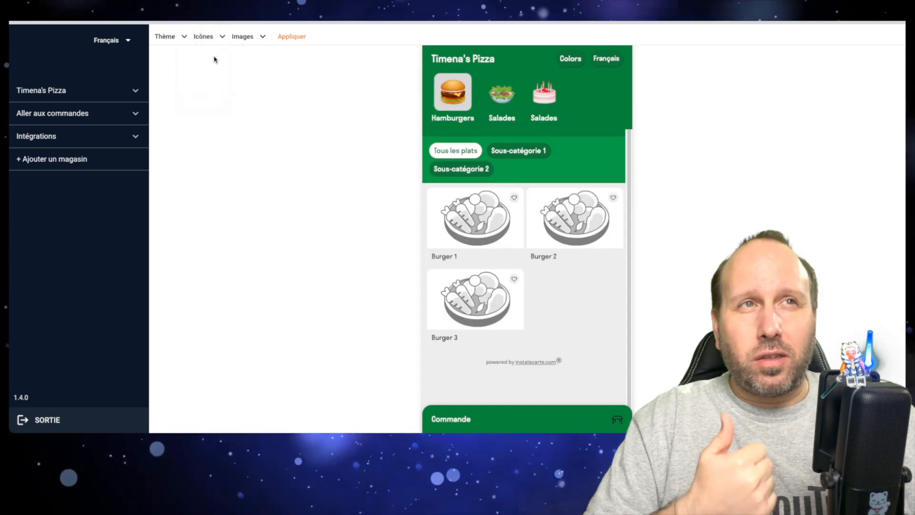
pyautogui.click(205, 76)
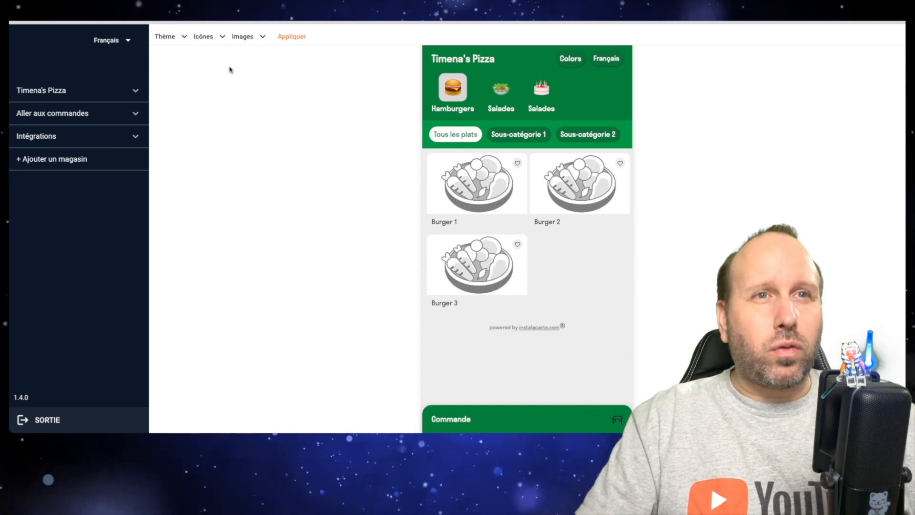
# Step: Preview the dishes with no images, small images and big images, and return them to Small images
pyautogui.click(248, 37)
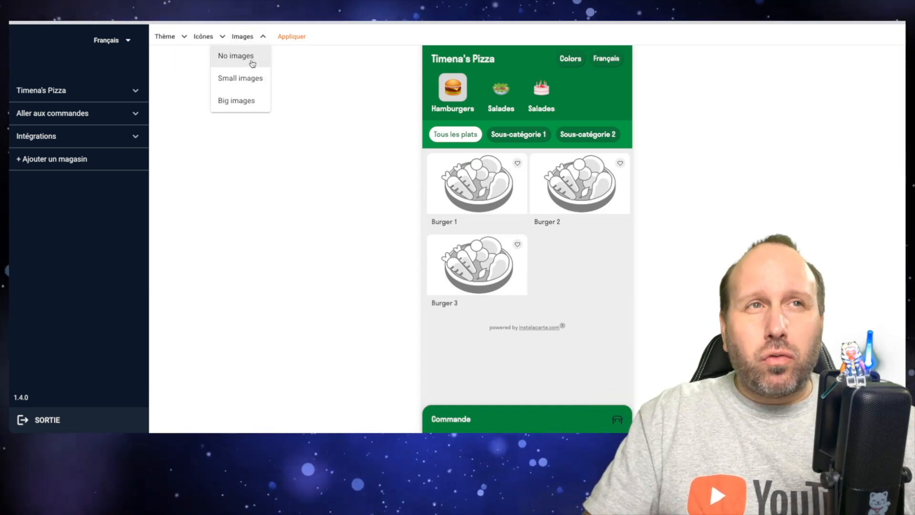
pyautogui.click(252, 62)
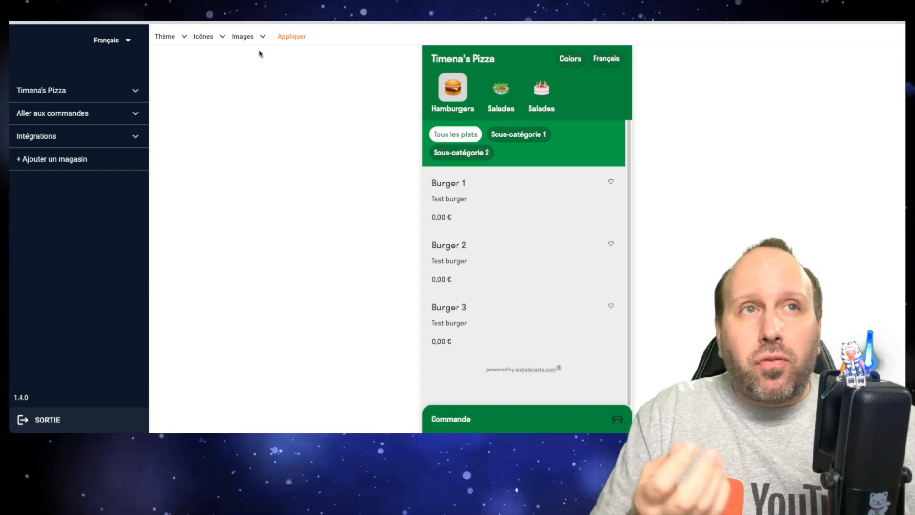
pyautogui.click(261, 37)
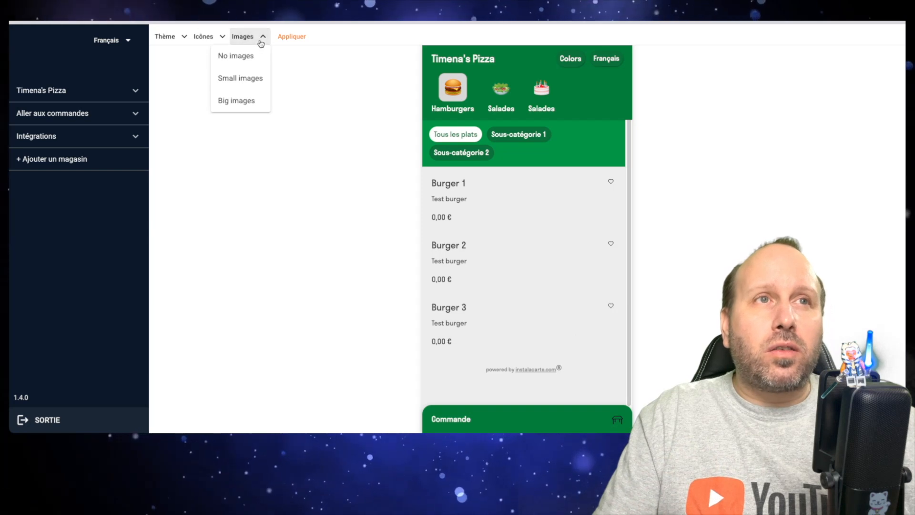
pyautogui.click(257, 79)
pyautogui.click(253, 41)
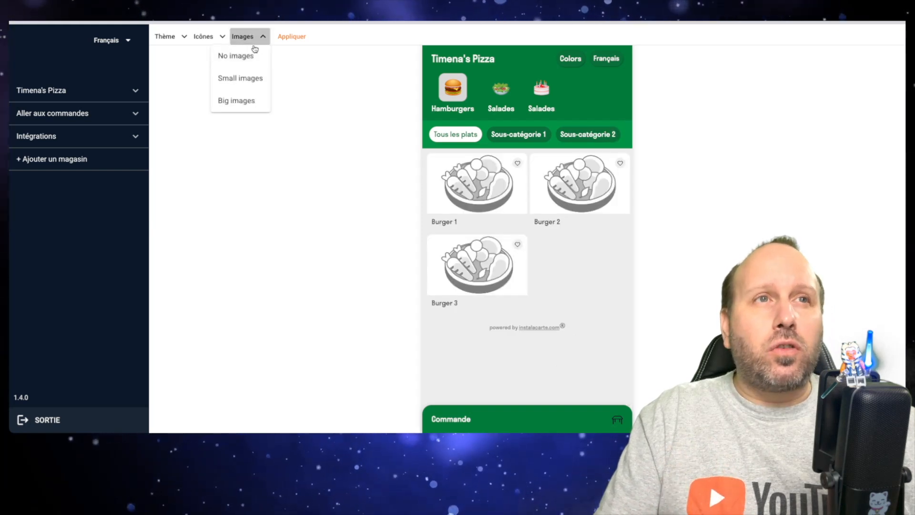
pyautogui.click(250, 102)
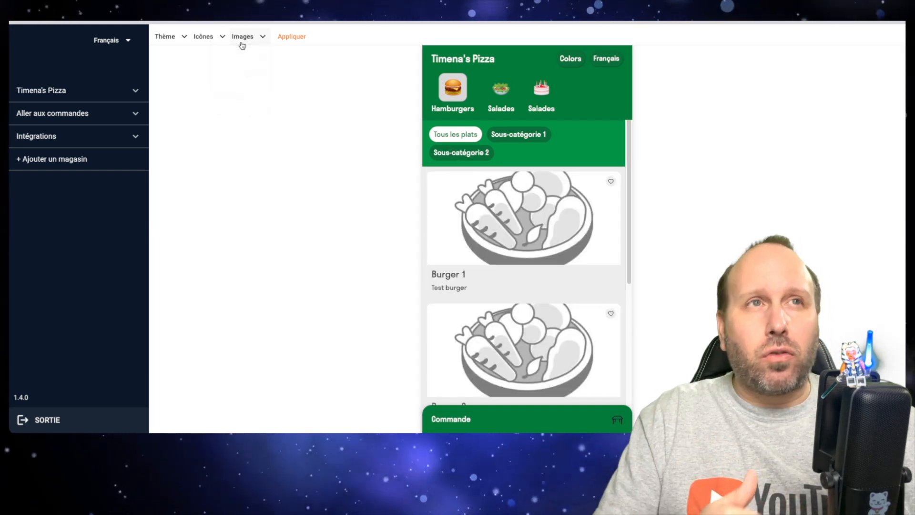
pyautogui.click(243, 38)
pyautogui.click(244, 79)
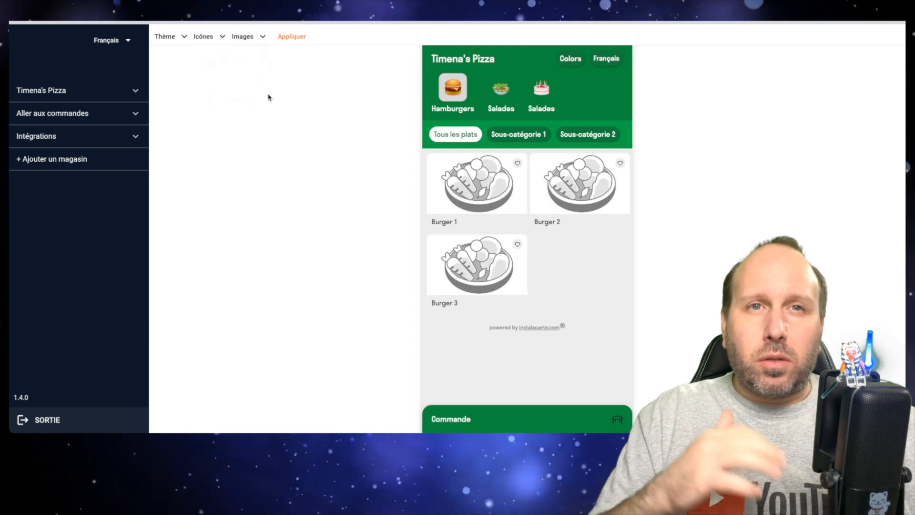
# Step: Apply the menu's display settings, close the theme editor and open the Timena's Pizza menu for editing
pyautogui.click(295, 38)
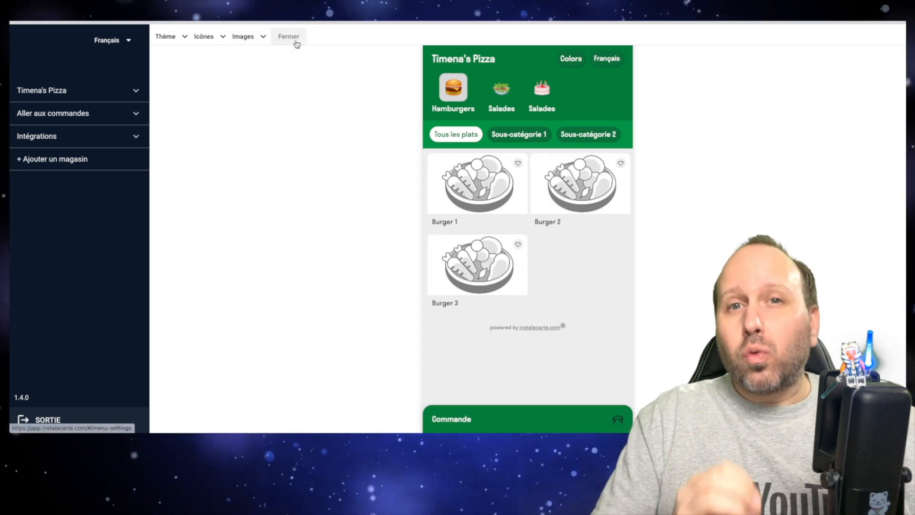
pyautogui.click(296, 44)
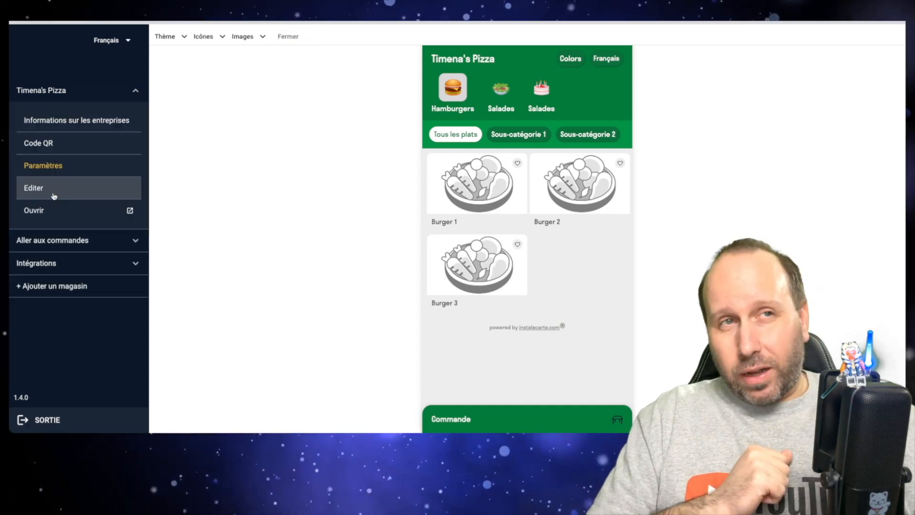
pyautogui.click(66, 190)
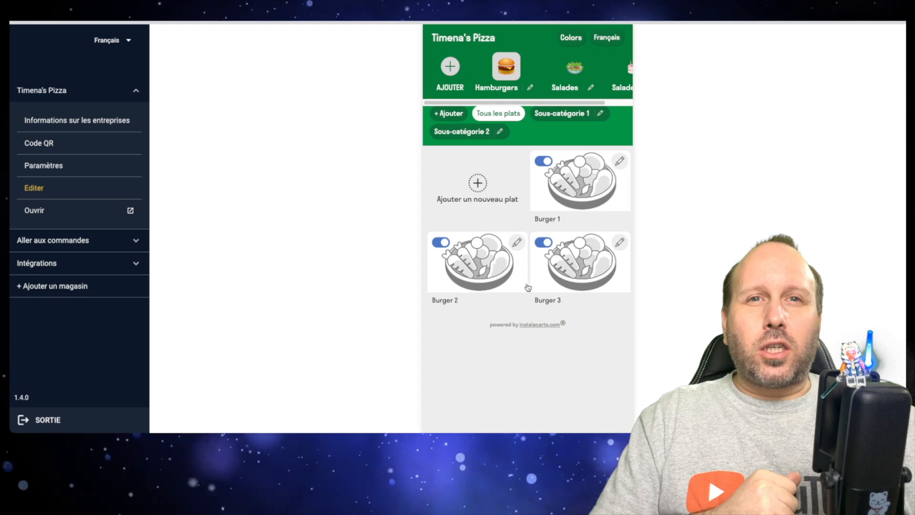
# Step: Delete the Salades category with the salad icon from the menu and dismiss the confirmation
pyautogui.click(575, 69)
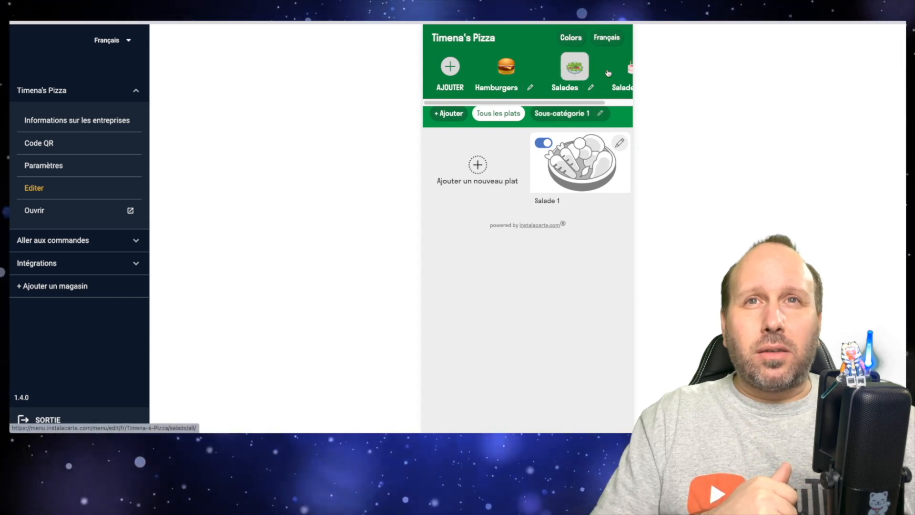
pyautogui.click(626, 72)
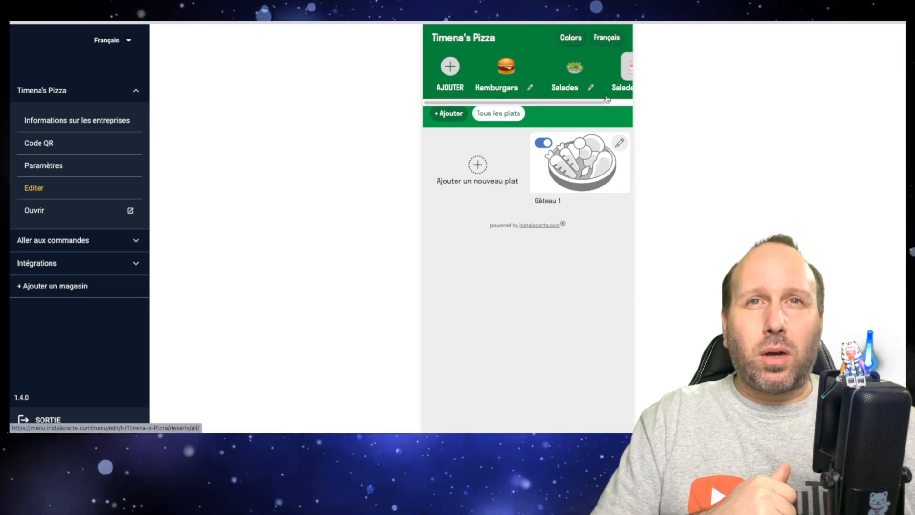
pyautogui.hscroll(2, 611, 98)
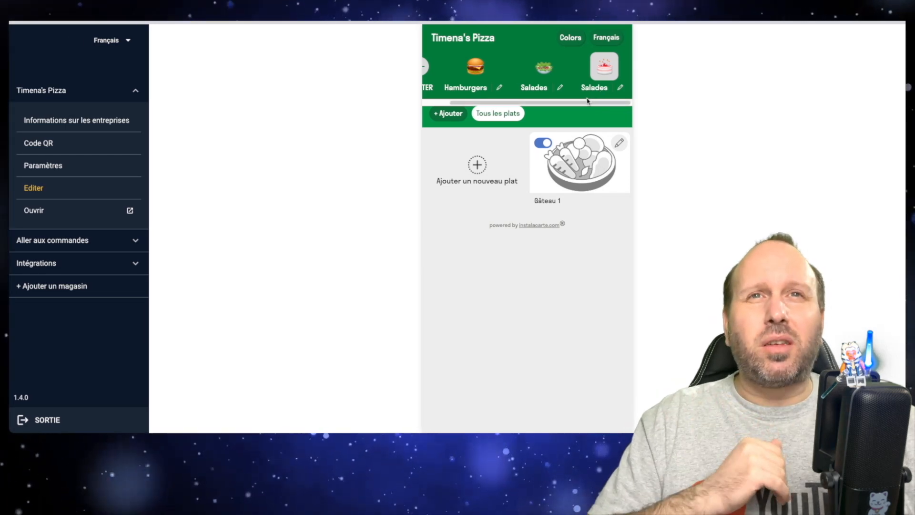
pyautogui.click(475, 69)
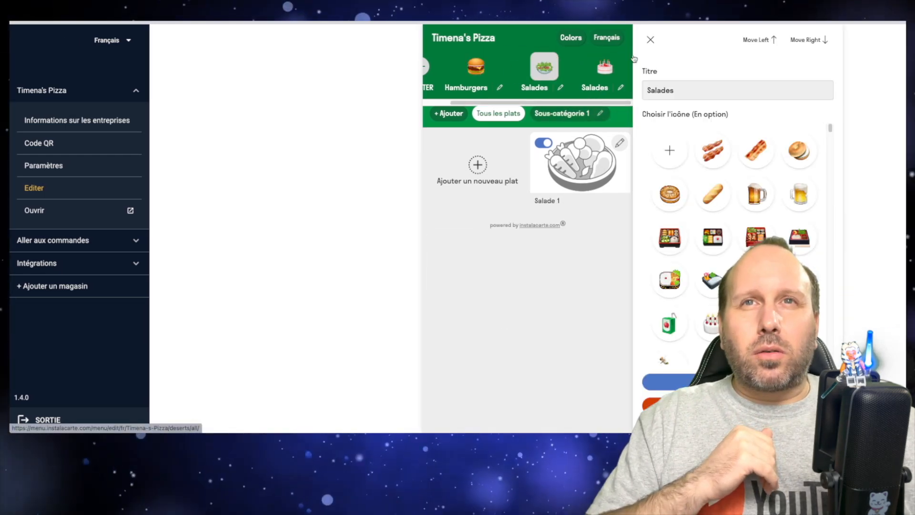
pyautogui.click(705, 406)
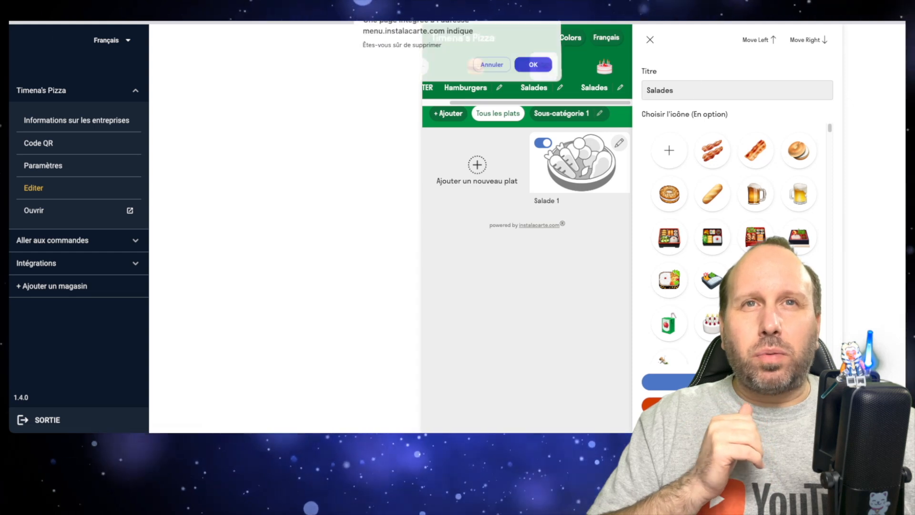
pyautogui.click(538, 69)
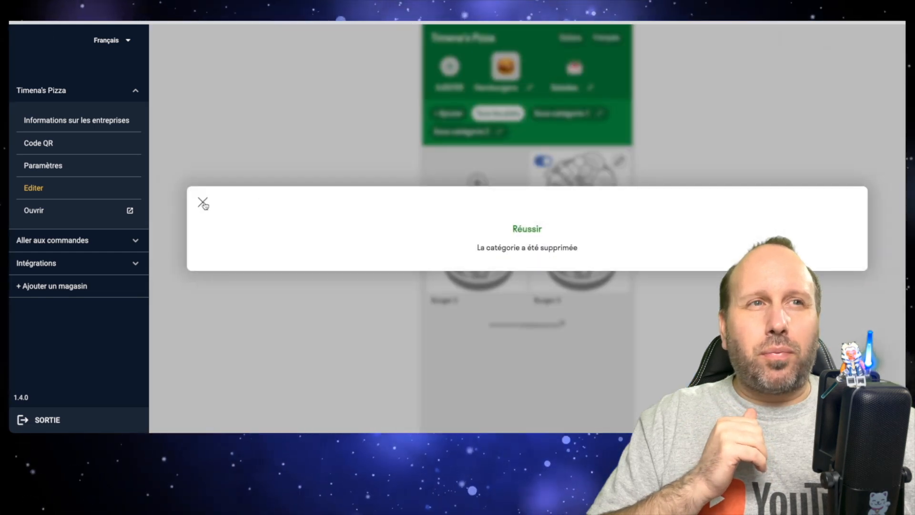
pyautogui.click(202, 202)
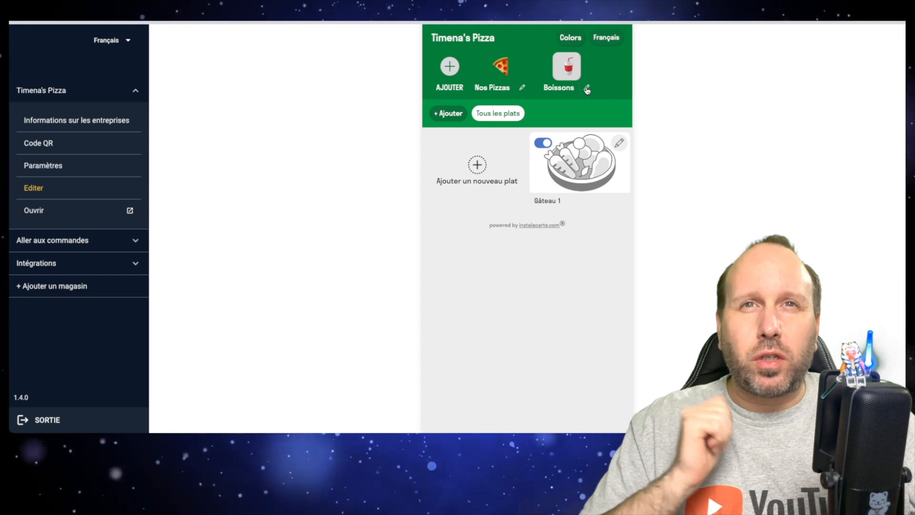
# Step: Change the Boissons category's icon to the red wine glass and save the category
pyautogui.click(586, 88)
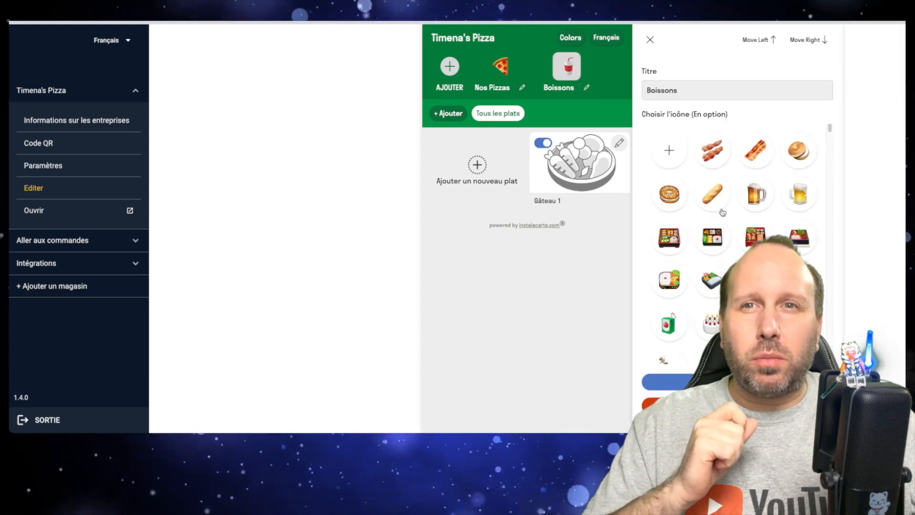
pyautogui.scroll(-3, 734, 238)
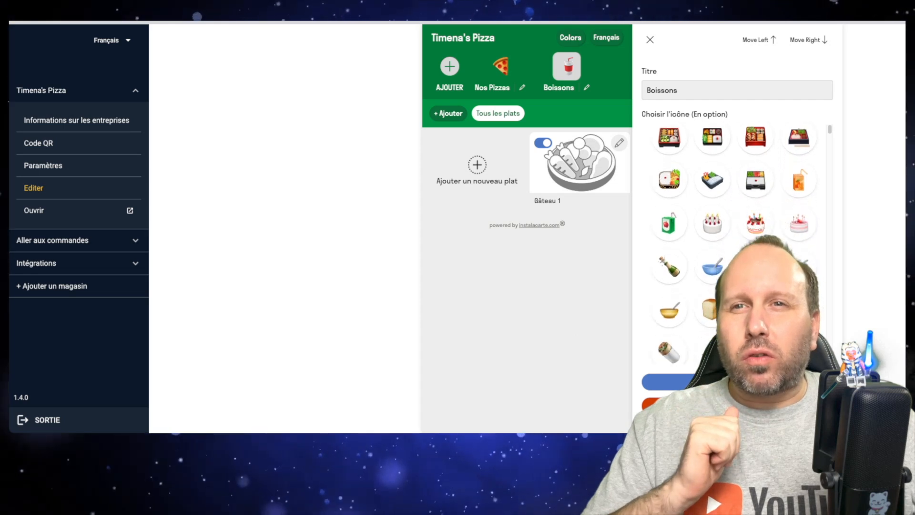
pyautogui.scroll(-6, 734, 238)
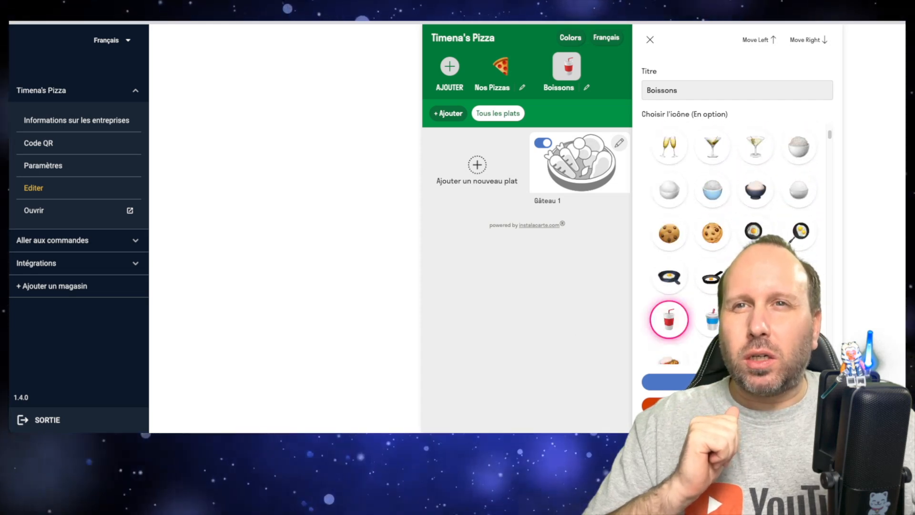
pyautogui.scroll(-2, 734, 238)
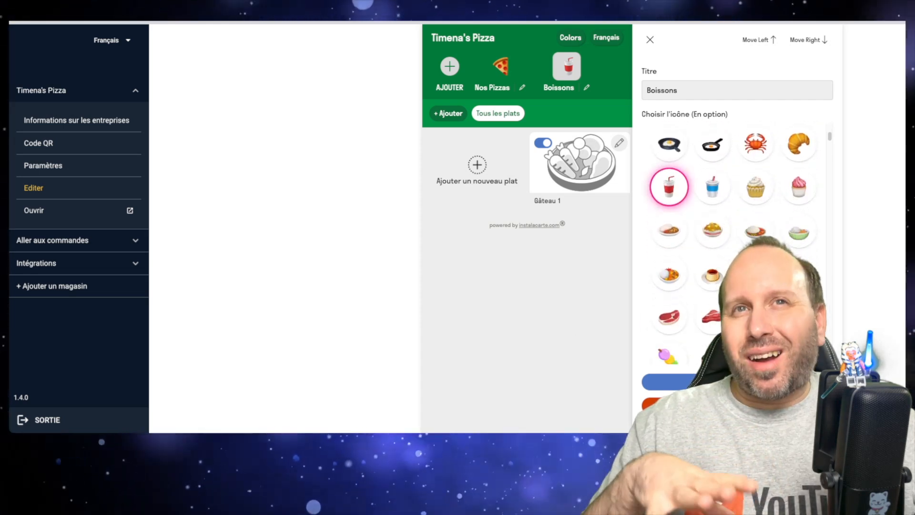
pyautogui.scroll(-6, 734, 238)
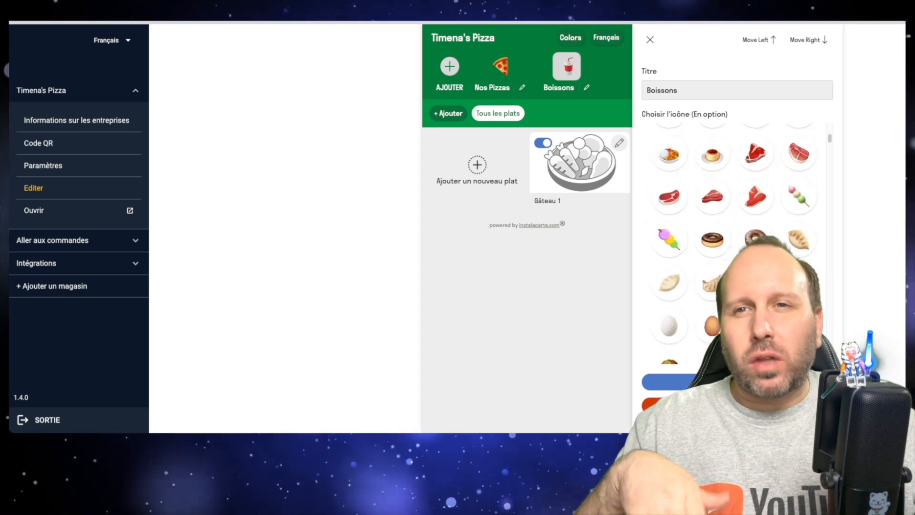
pyautogui.scroll(-8, 734, 238)
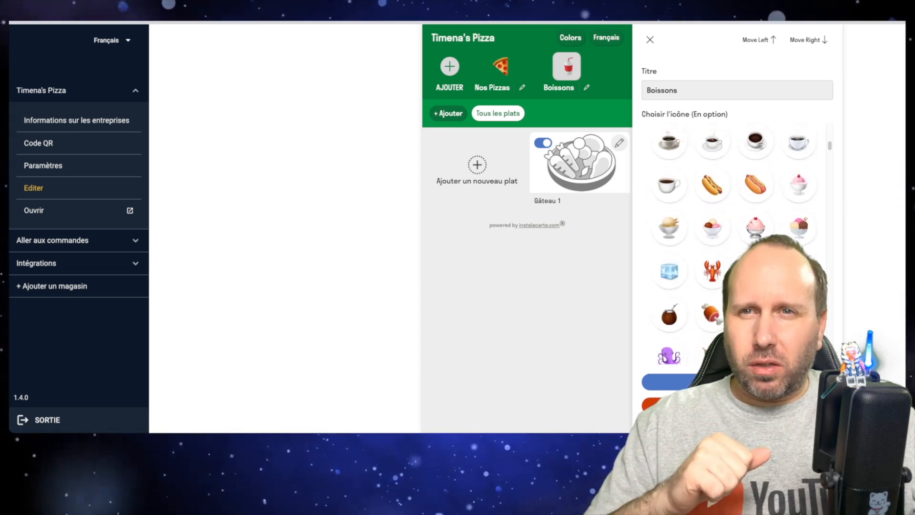
pyautogui.scroll(-10, 734, 239)
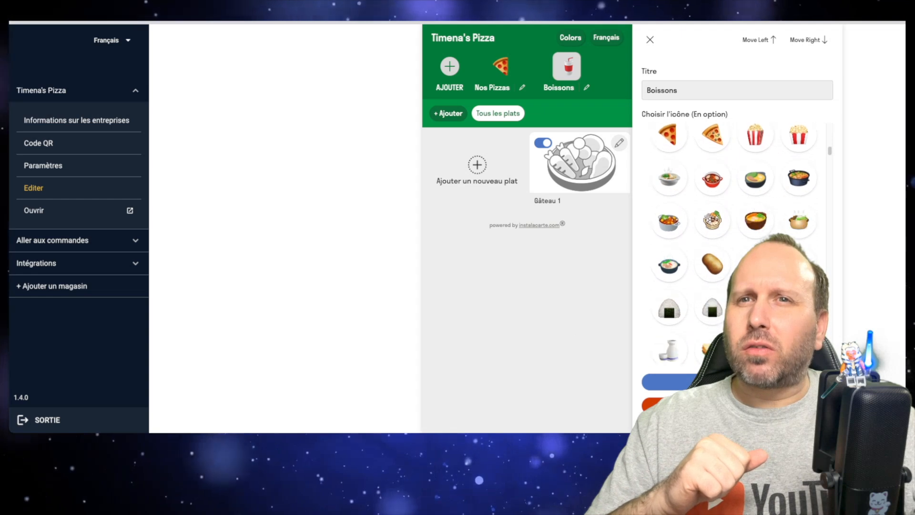
pyautogui.scroll(-8, 734, 238)
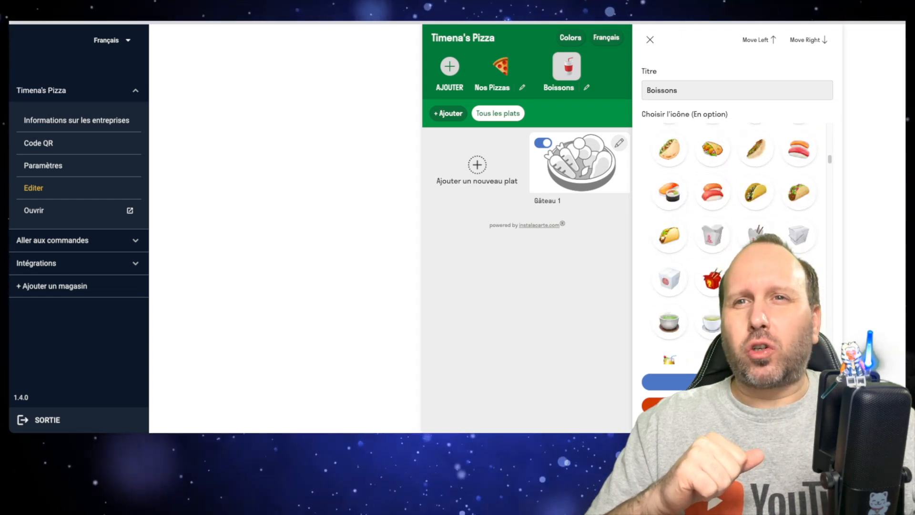
pyautogui.scroll(-3, 734, 238)
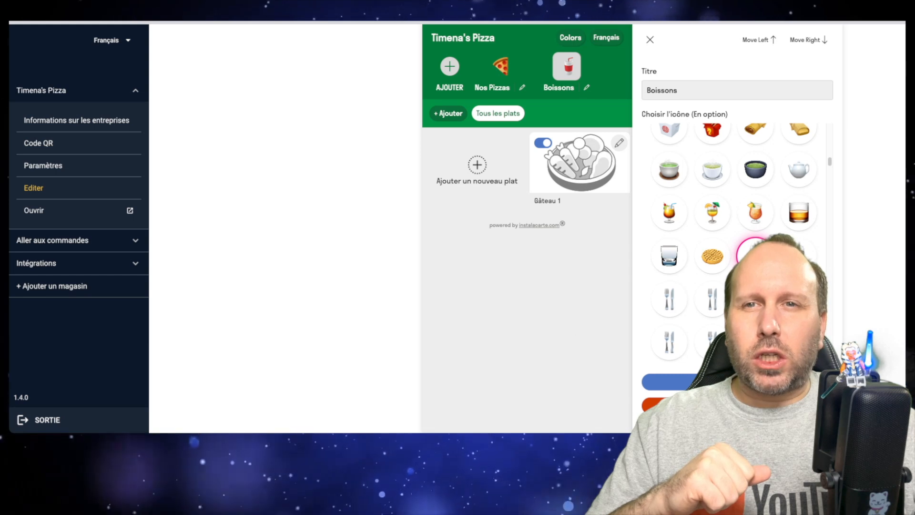
pyautogui.click(737, 382)
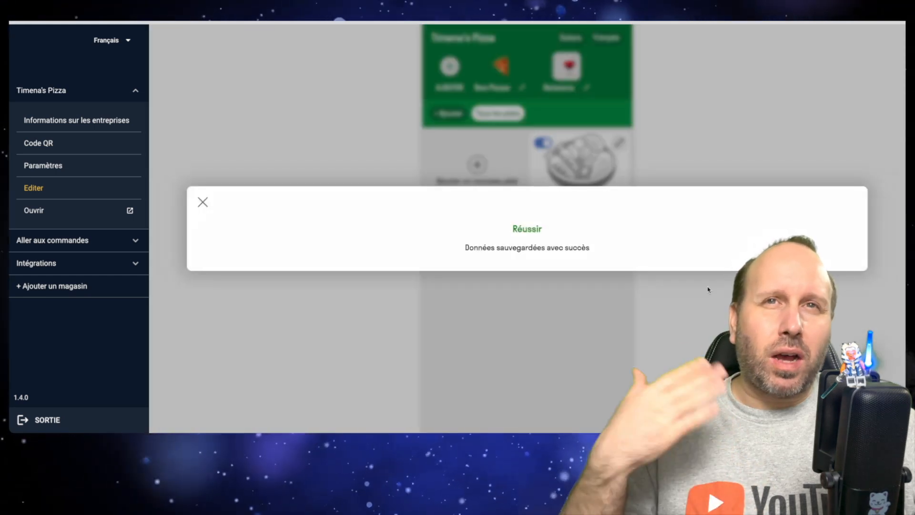
pyautogui.click(202, 202)
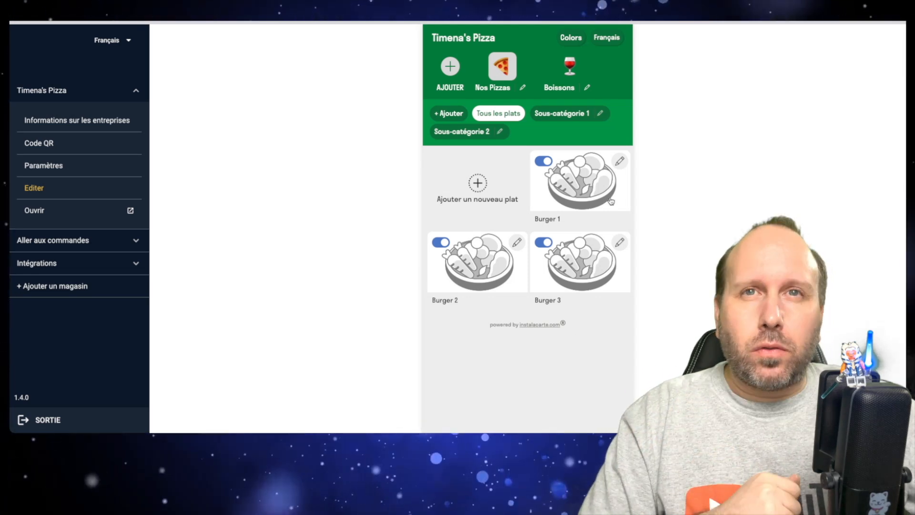
# Step: Open the Burger 1 dish in Nos Pizzas for editing and choose FR_PRAC_fr_hero_13347.png as its image
pyautogui.click(619, 164)
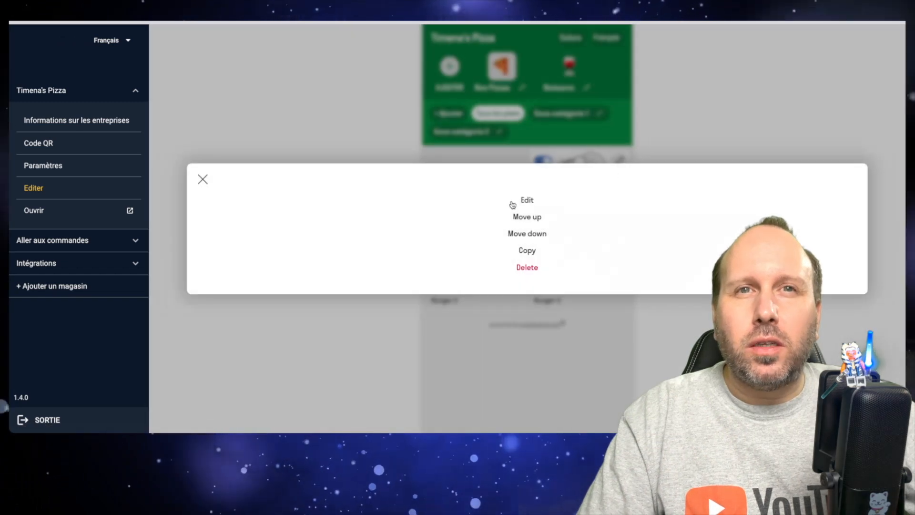
pyautogui.click(526, 199)
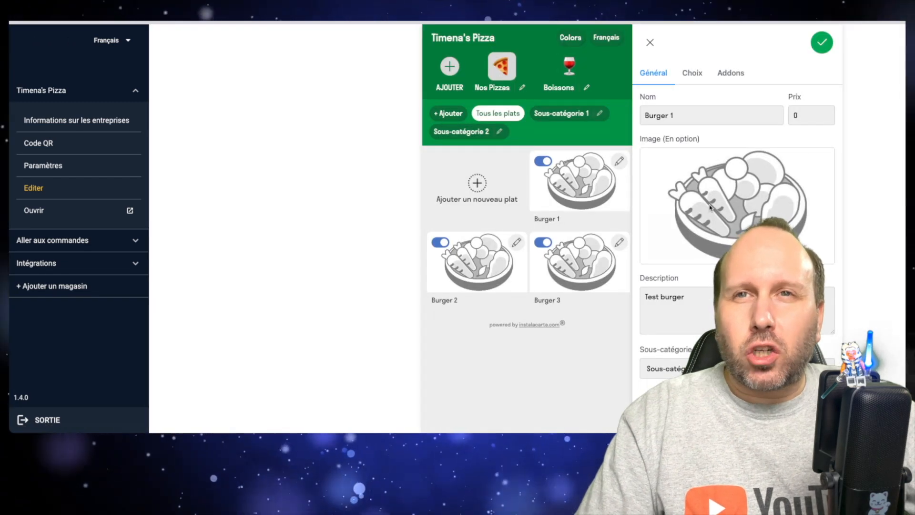
pyautogui.click(718, 204)
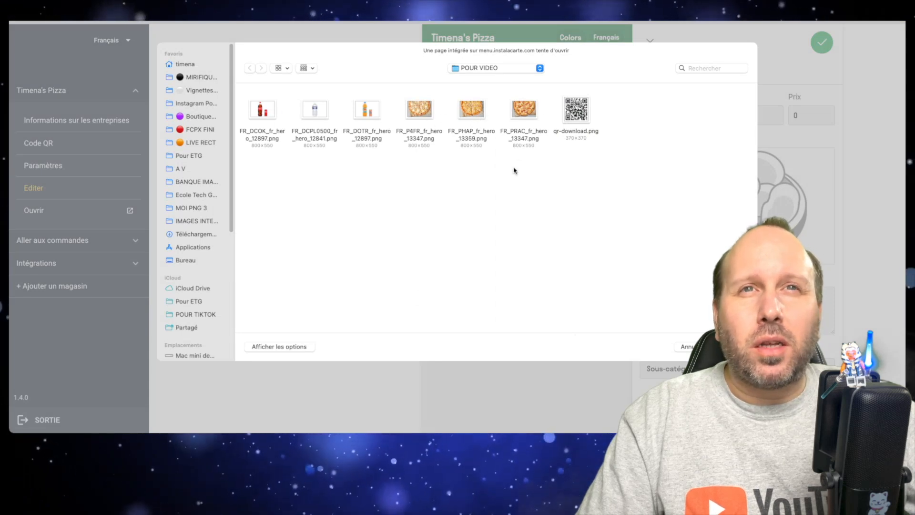
pyautogui.doubleClick(522, 109)
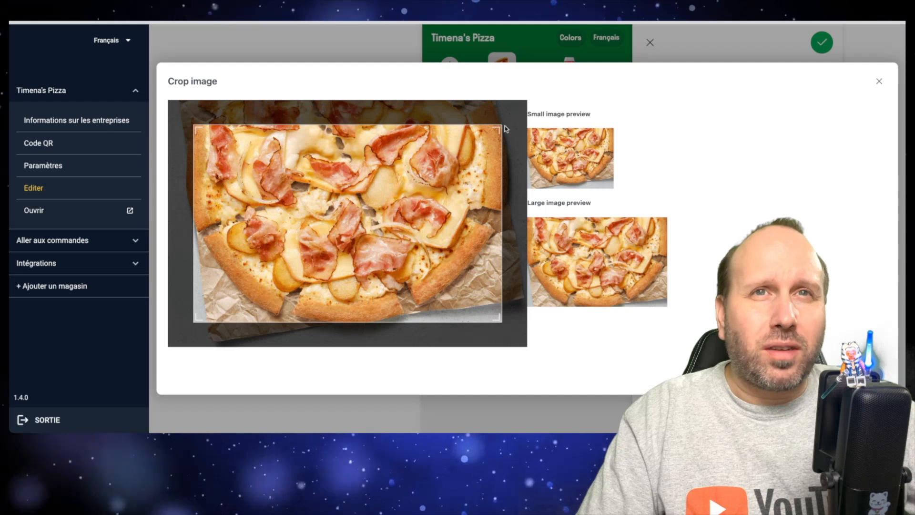
# Step: Enlarge the crop area to the full width of the pizza photo and nearly its full height, and apply the crop
pyautogui.moveTo(505, 127); pyautogui.dragTo(526, 109)
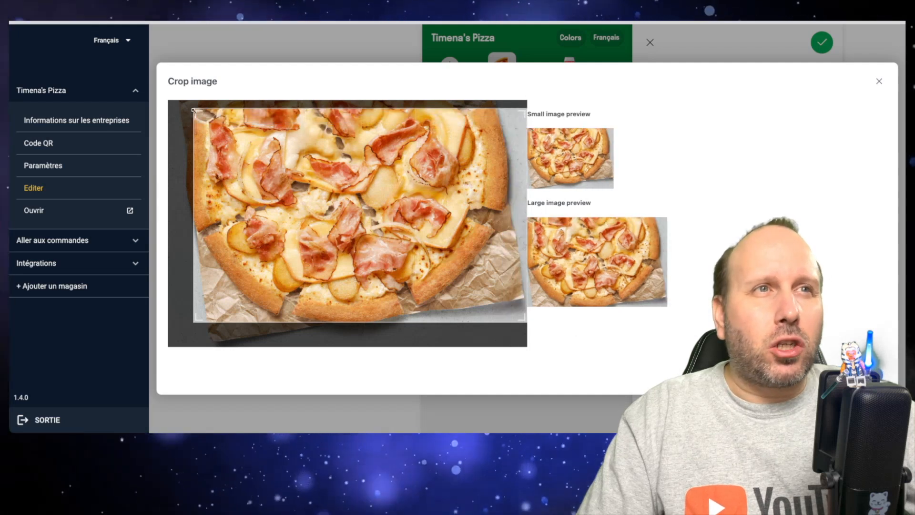
pyautogui.moveTo(193, 111); pyautogui.dragTo(181, 100)
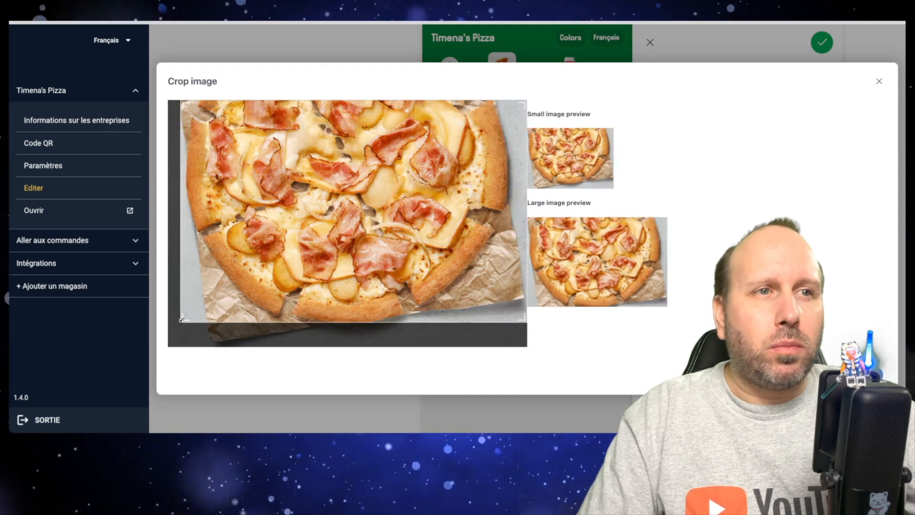
pyautogui.moveTo(181, 319); pyautogui.dragTo(169, 329)
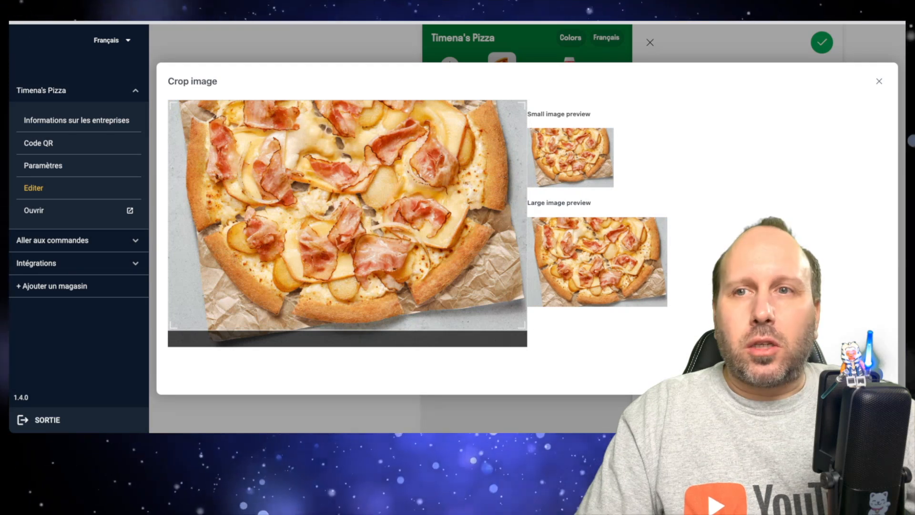
pyautogui.click(868, 373)
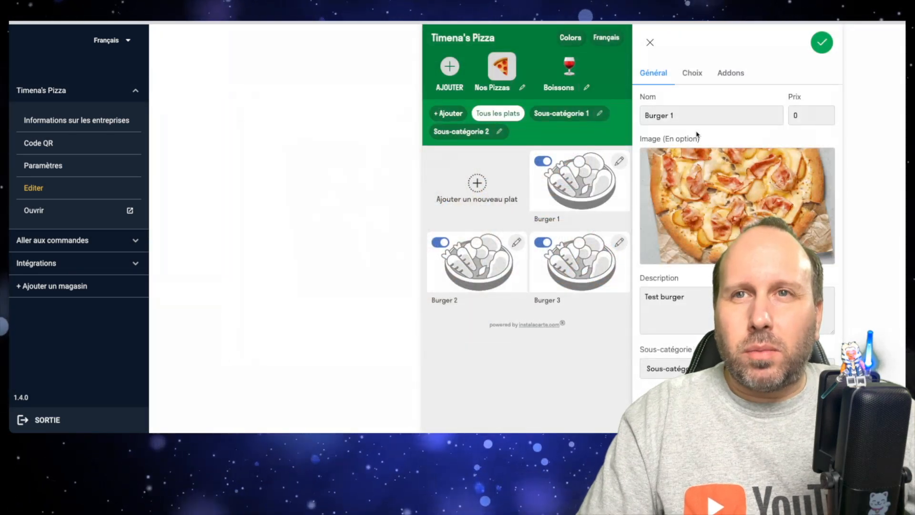
# Step: Name the dish Raclette, set its price to 12 and replace its description with the copied list of pizza ingredients
pyautogui.click(678, 116)
pyautogui.press('super+a')
pyautogui.press('F5')
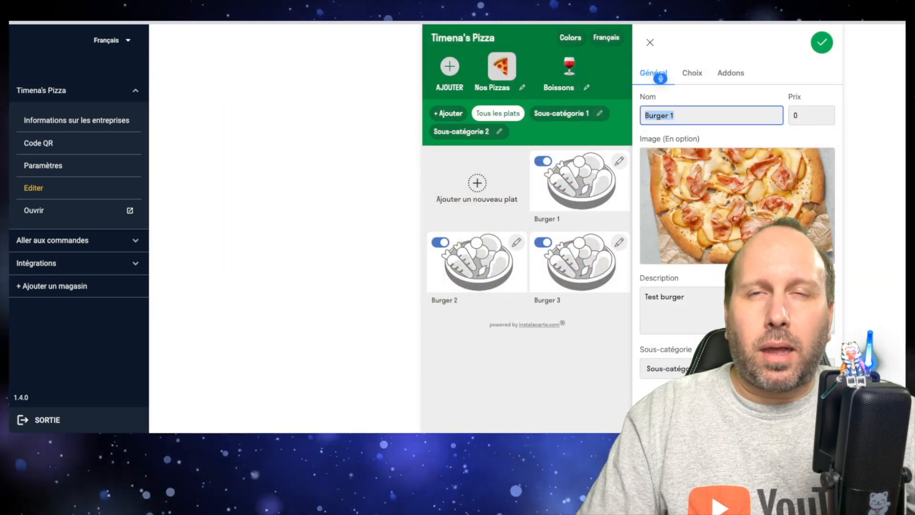
pyautogui.write('Raclette')
pyautogui.click(791, 116)
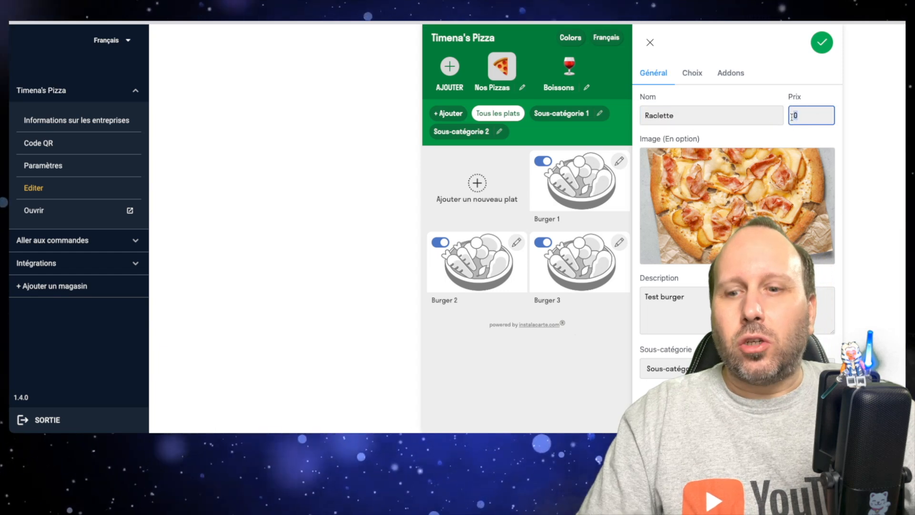
pyautogui.write('12')
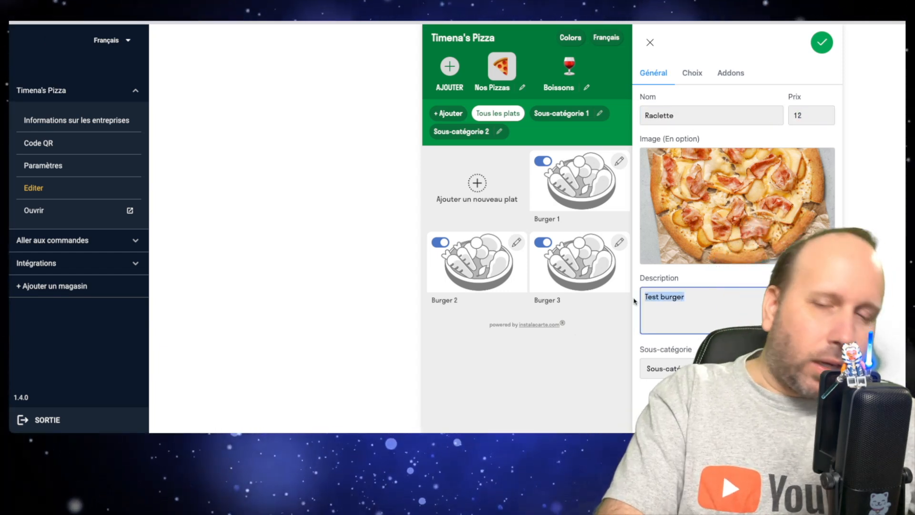
pyautogui.press('super+v')
# Step: Set the Raclette dish's subcategory to none, save the dish and dismiss the confirmation
pyautogui.click(715, 368)
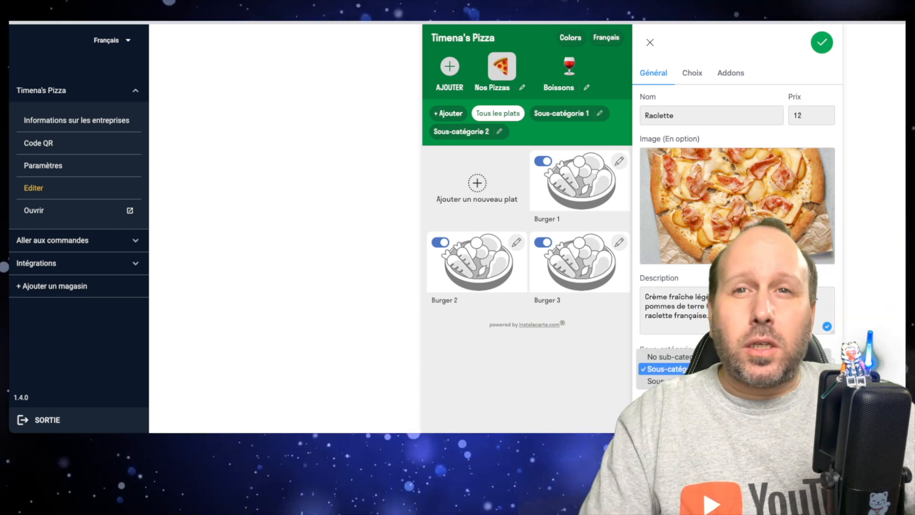
pyautogui.click(826, 345)
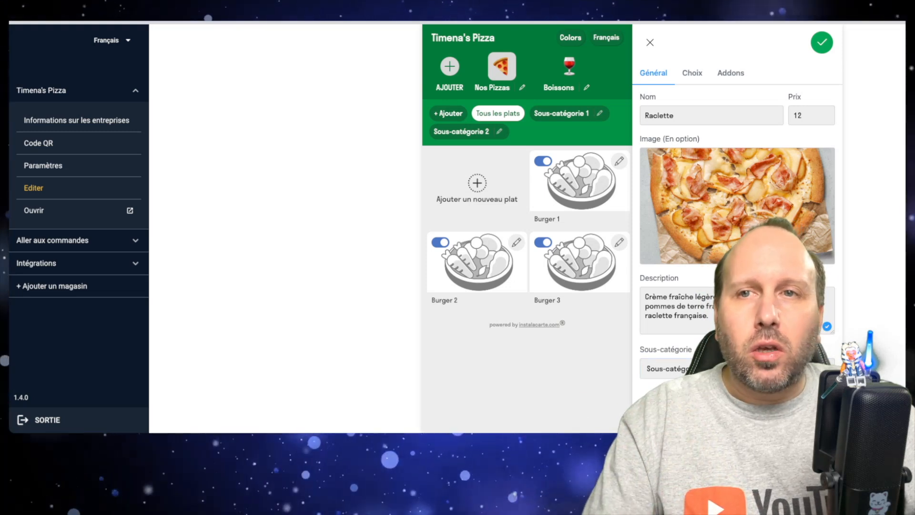
pyautogui.click(737, 368)
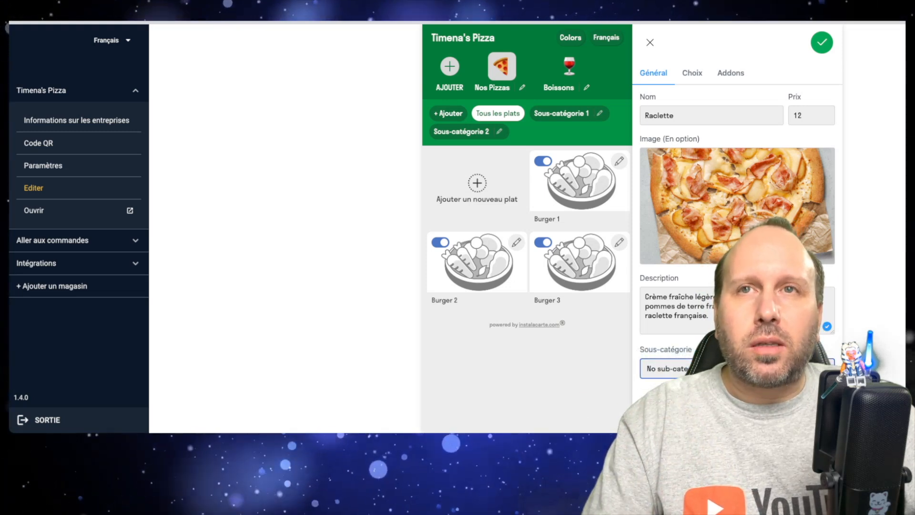
pyautogui.click(658, 74)
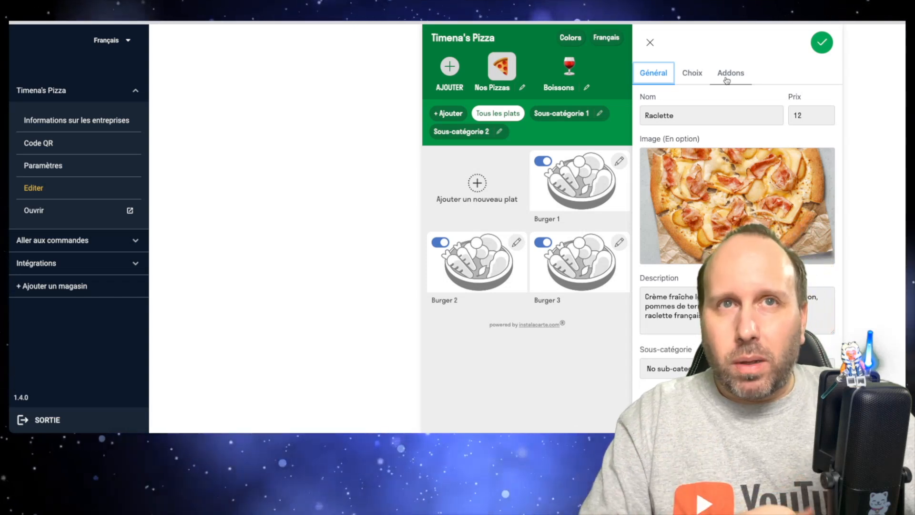
pyautogui.click(821, 44)
pyautogui.click(202, 204)
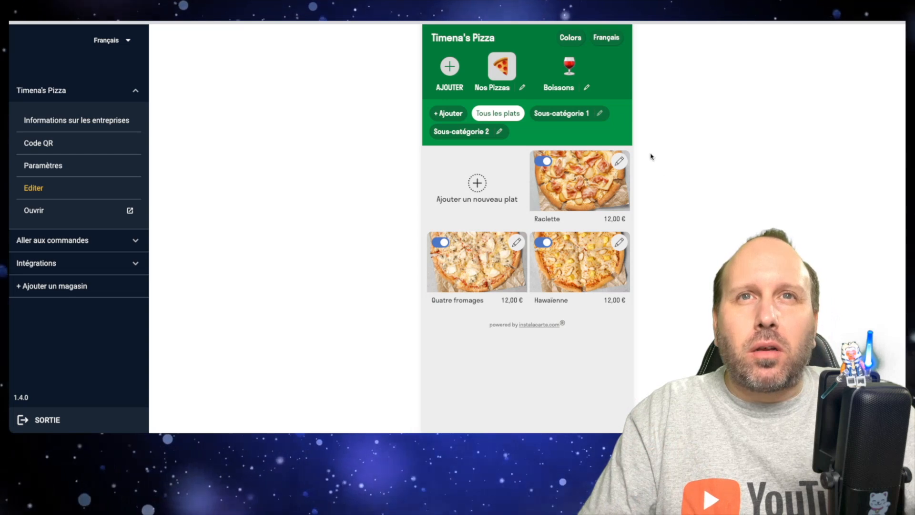
# Step: Show the dishes in the Boissons category
pyautogui.click(572, 69)
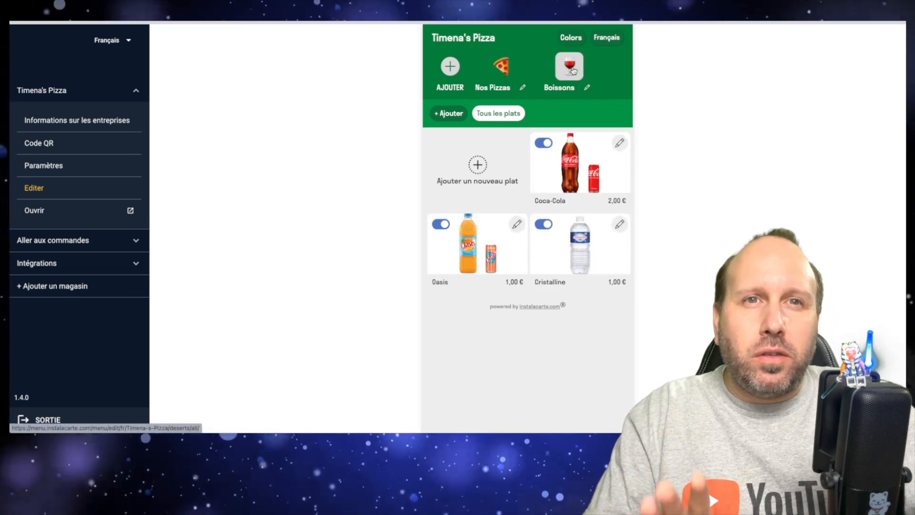
# Step: Show the Nos Pizzas dishes and toggle the Hawaïenne pizza's availability off and back on
pyautogui.click(503, 69)
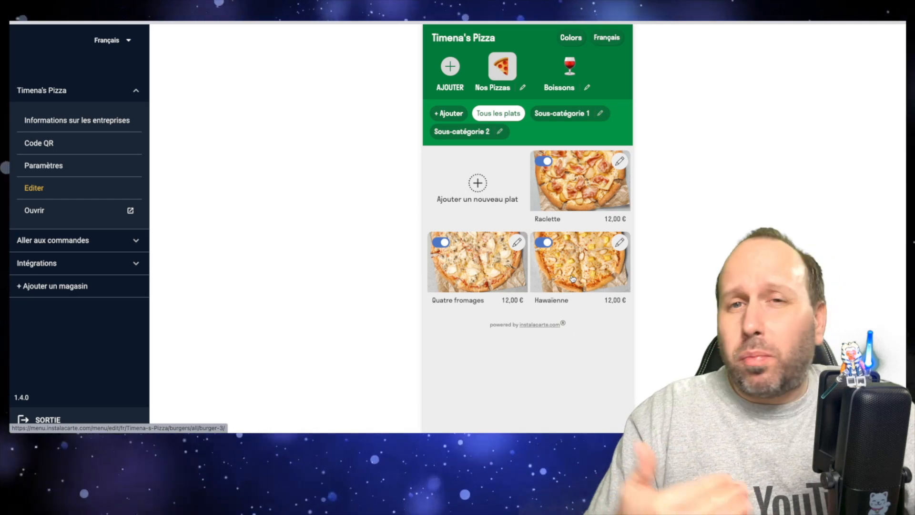
pyautogui.click(544, 244)
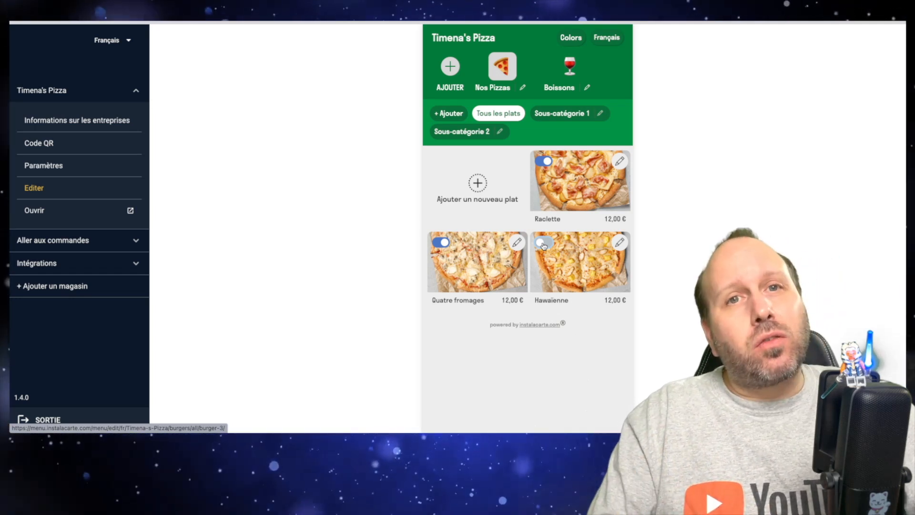
pyautogui.click(542, 242)
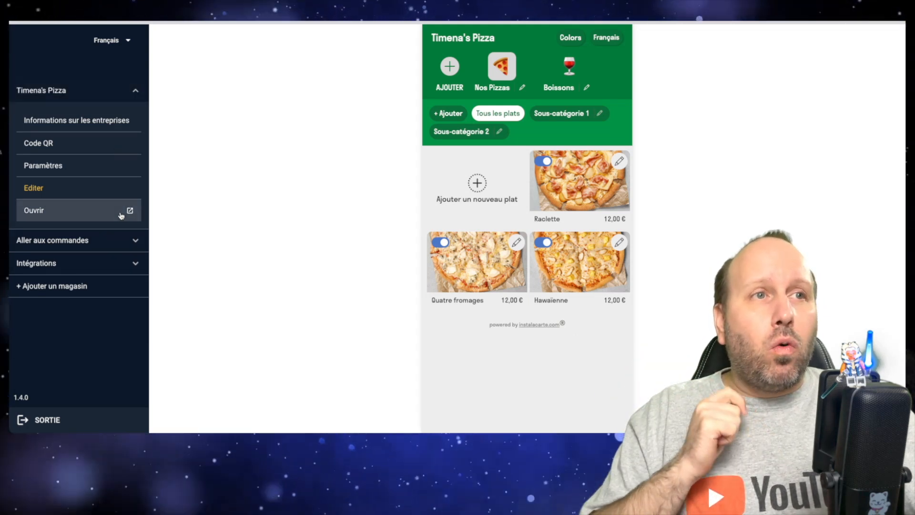
# Step: Open the customer-facing menu and examine its two pizza subcategories and the list of available languages
pyautogui.click(121, 215)
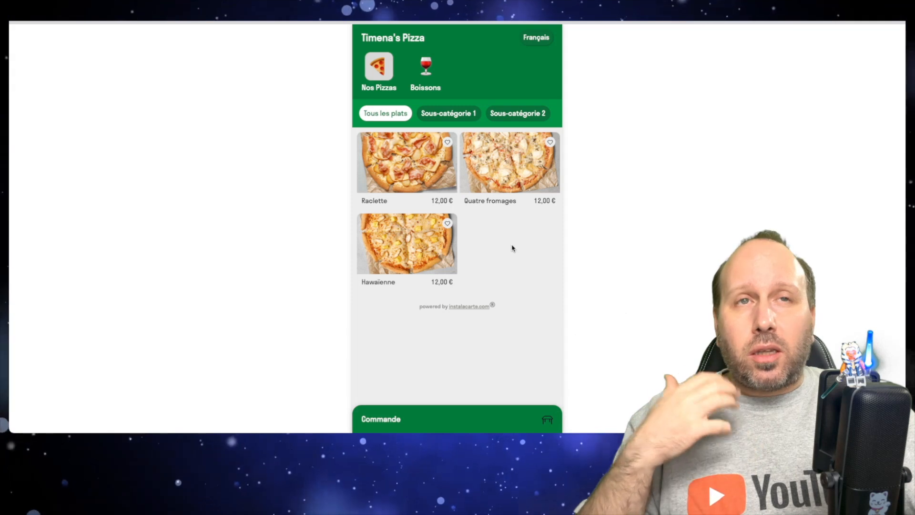
pyautogui.click(442, 116)
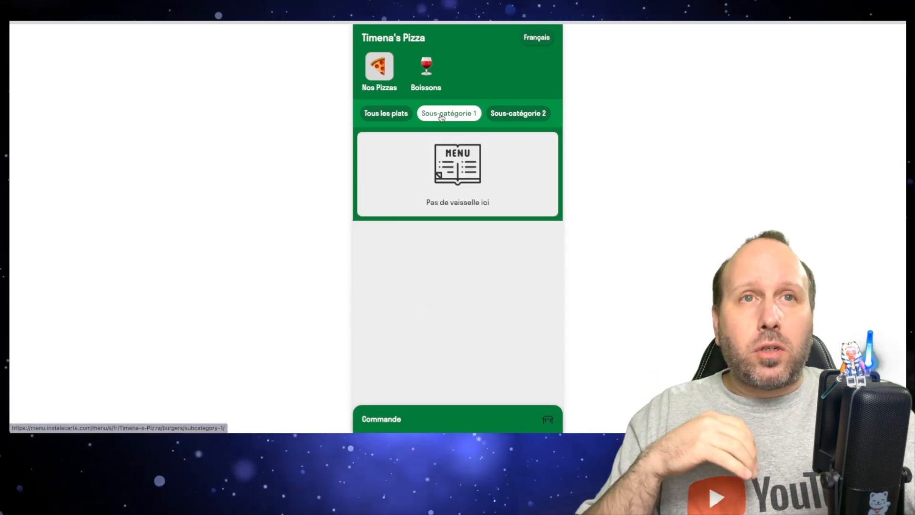
pyautogui.click(510, 115)
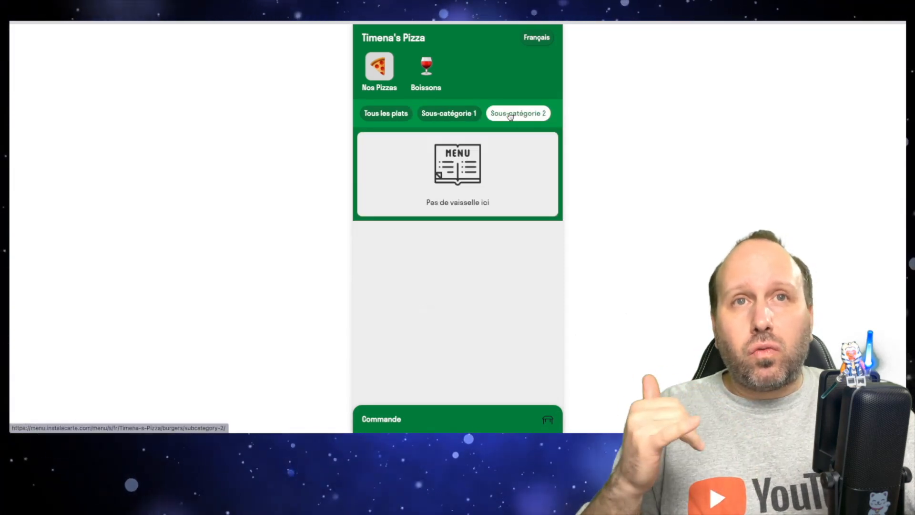
pyautogui.click(409, 116)
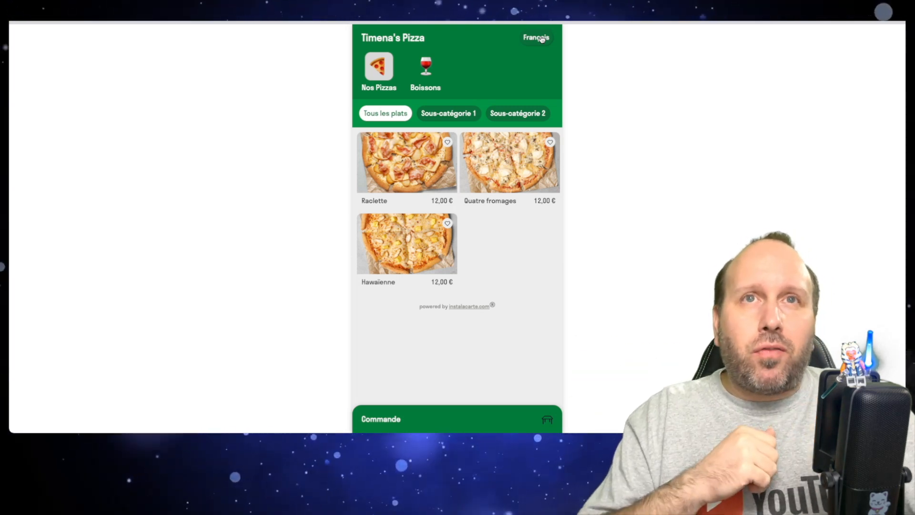
pyautogui.click(541, 39)
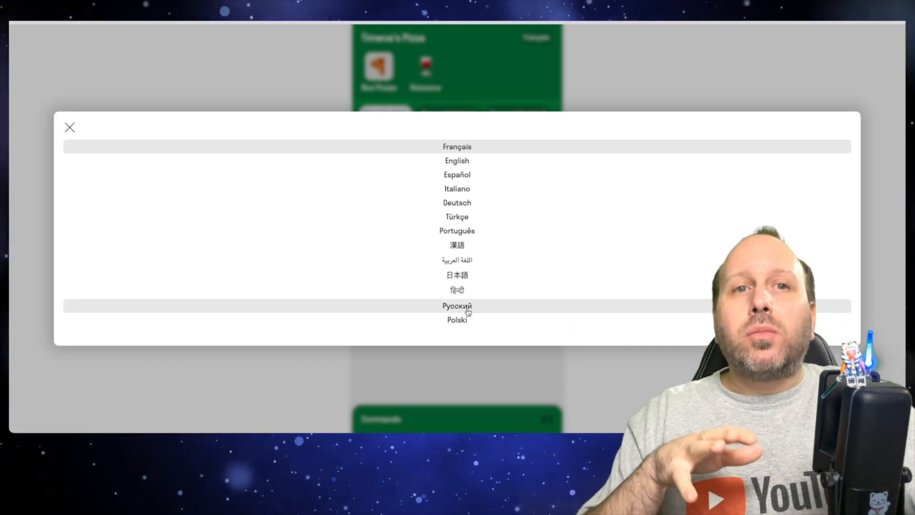
pyautogui.click(69, 126)
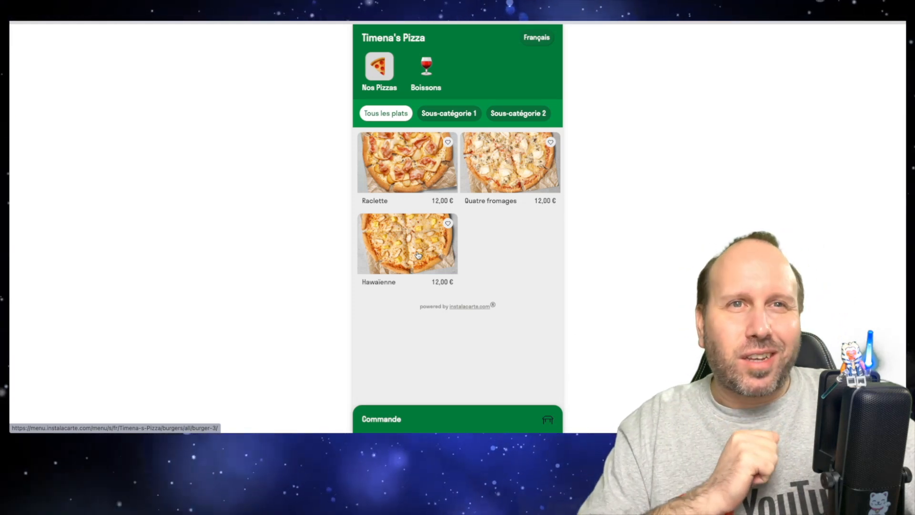
# Step: Add one Hawaïenne pizza and one Oasis drink to the customer order
pyautogui.click(418, 254)
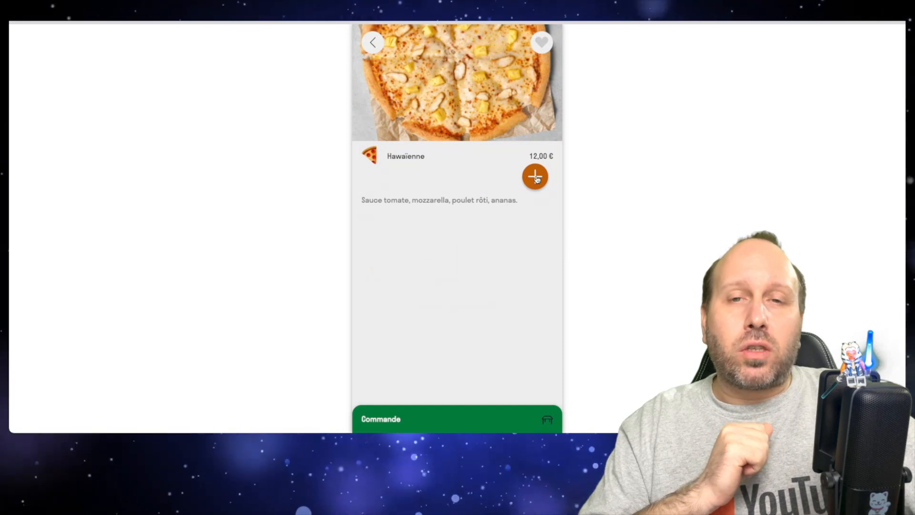
pyautogui.click(535, 177)
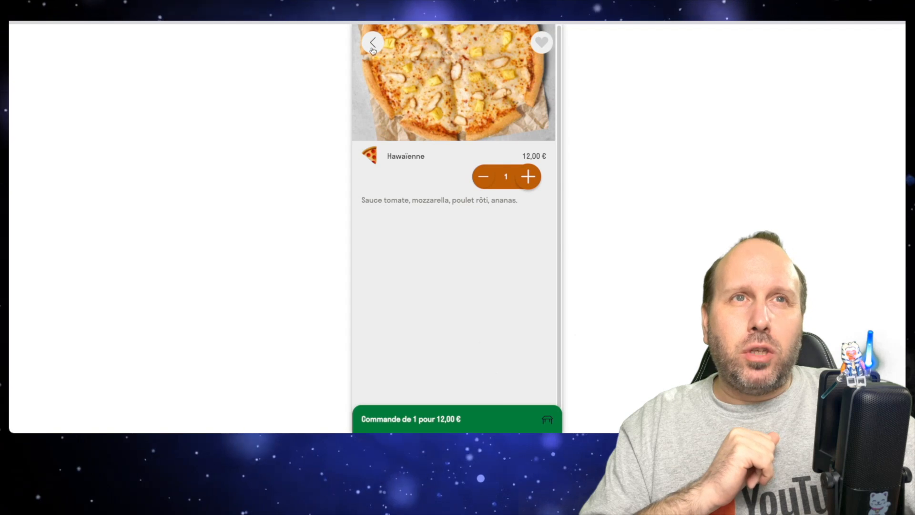
pyautogui.click(372, 48)
pyautogui.click(427, 71)
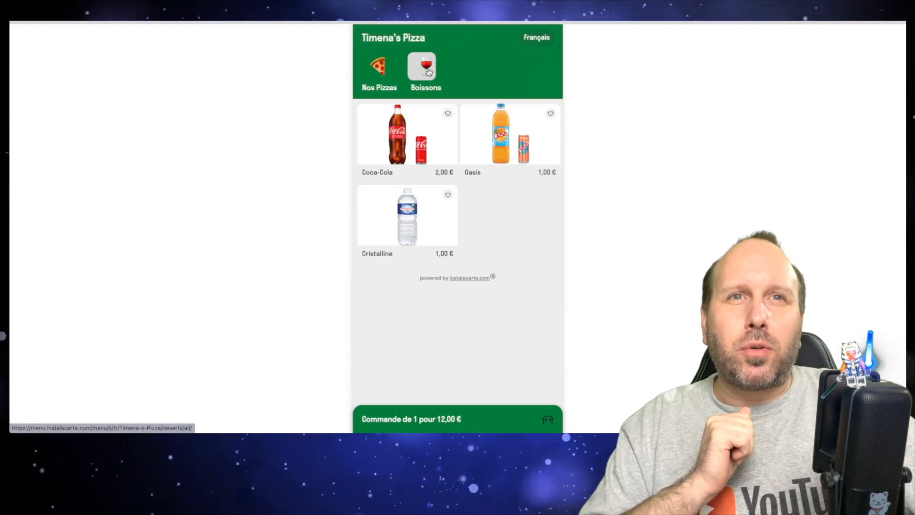
pyautogui.click(509, 144)
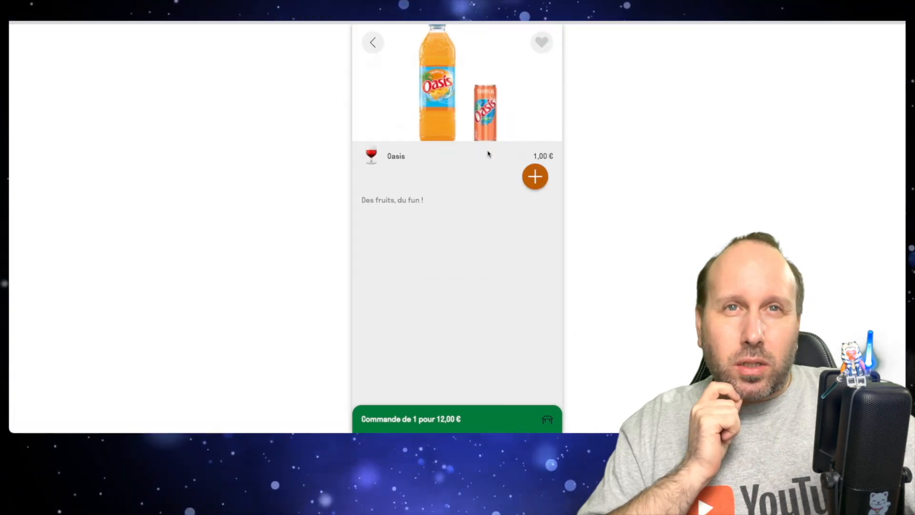
pyautogui.click(534, 182)
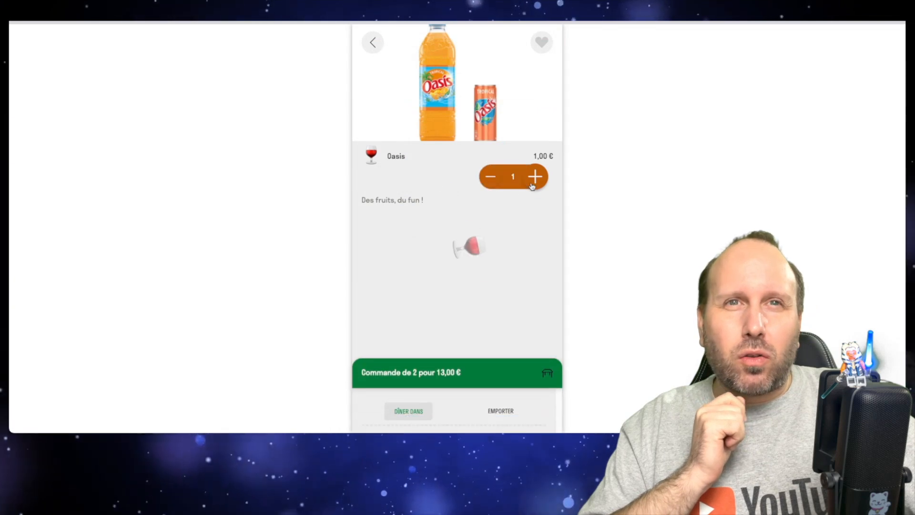
pyautogui.click(374, 42)
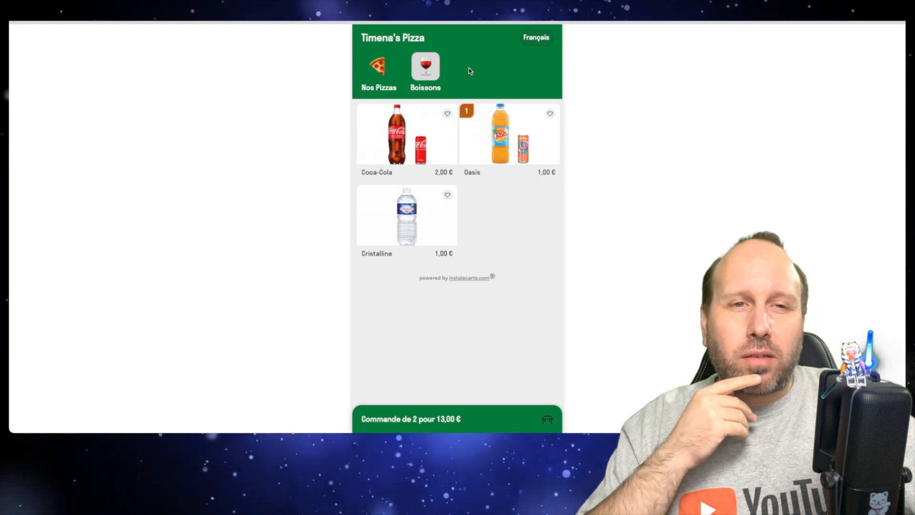
# Step: Open the order form and compare the fields of the Emporter option with those of Dîner dans
pyautogui.click(443, 418)
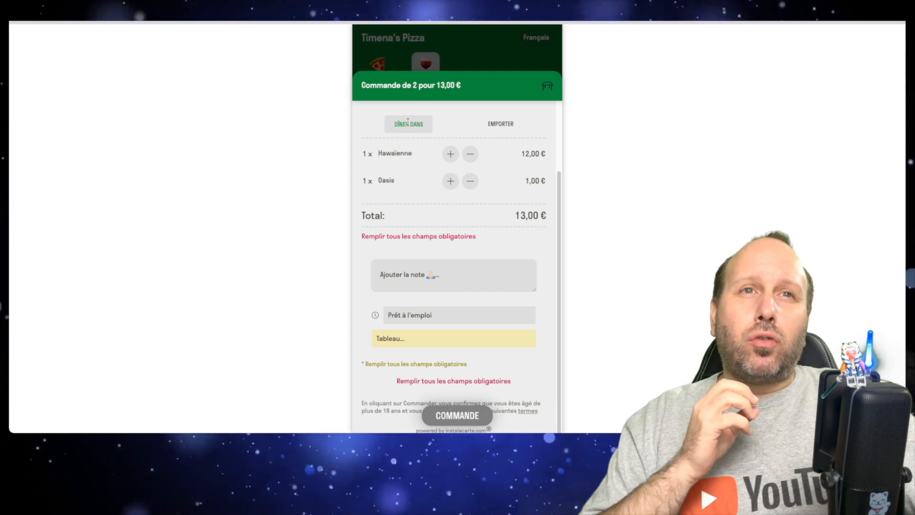
pyautogui.click(493, 126)
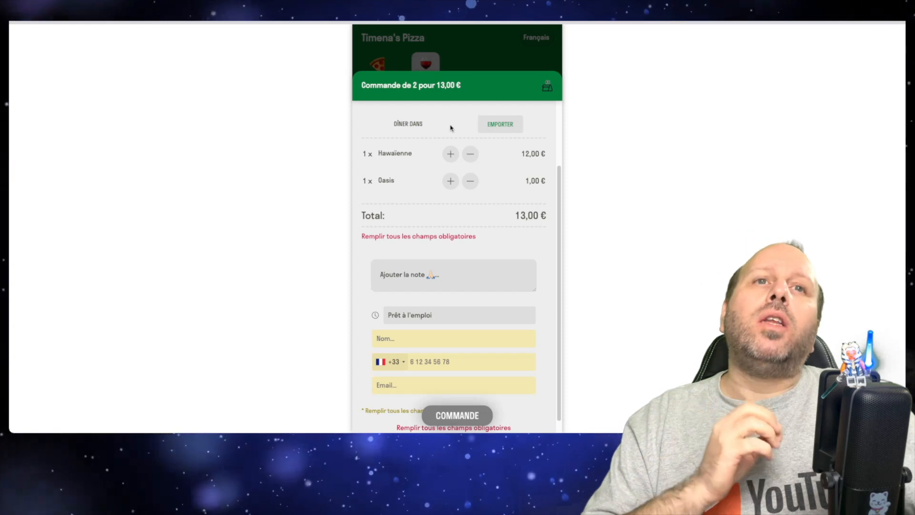
pyautogui.click(548, 88)
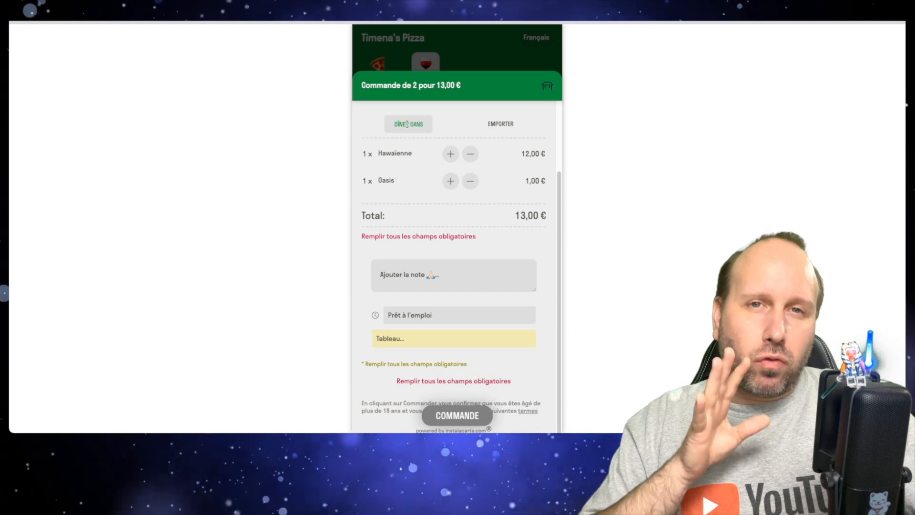
# Step: Review the available time slots for the dine-in order, keeping Prêt à l'emploi
pyautogui.scroll(-2, 415, 175)
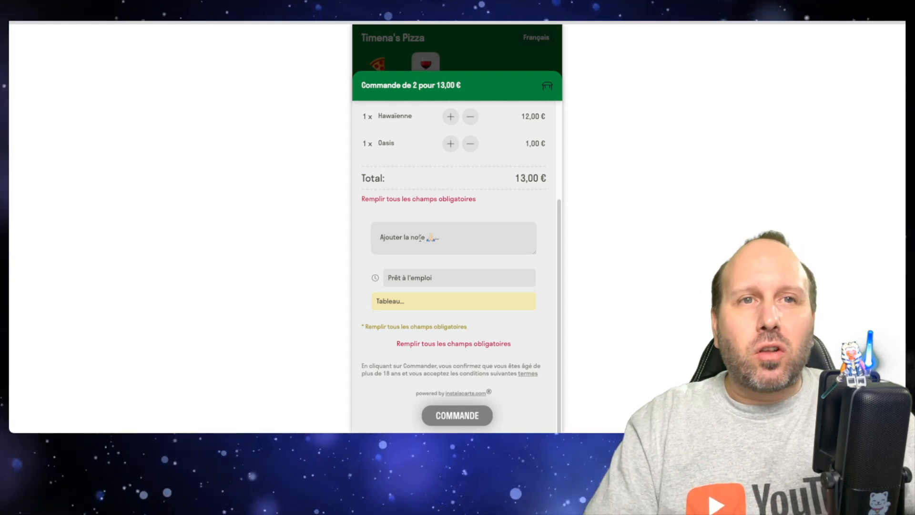
pyautogui.click(401, 278)
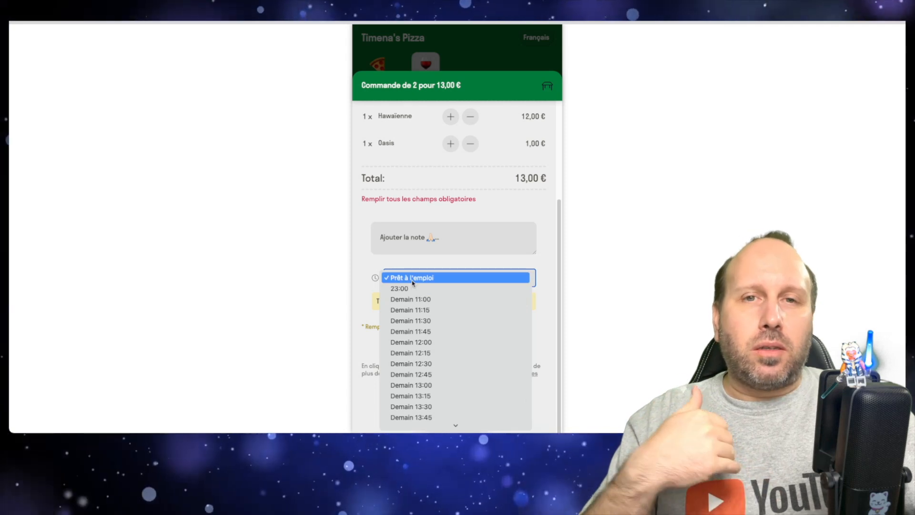
pyautogui.click(412, 281)
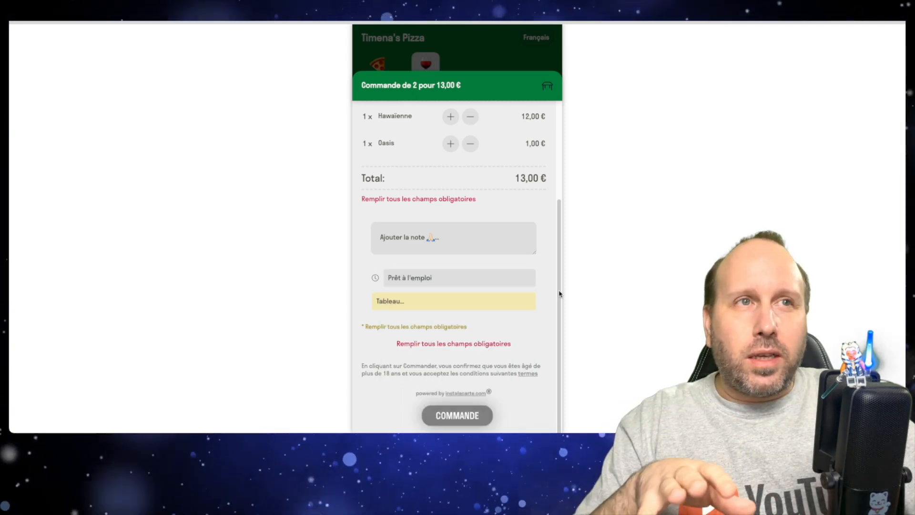
pyautogui.click(469, 280)
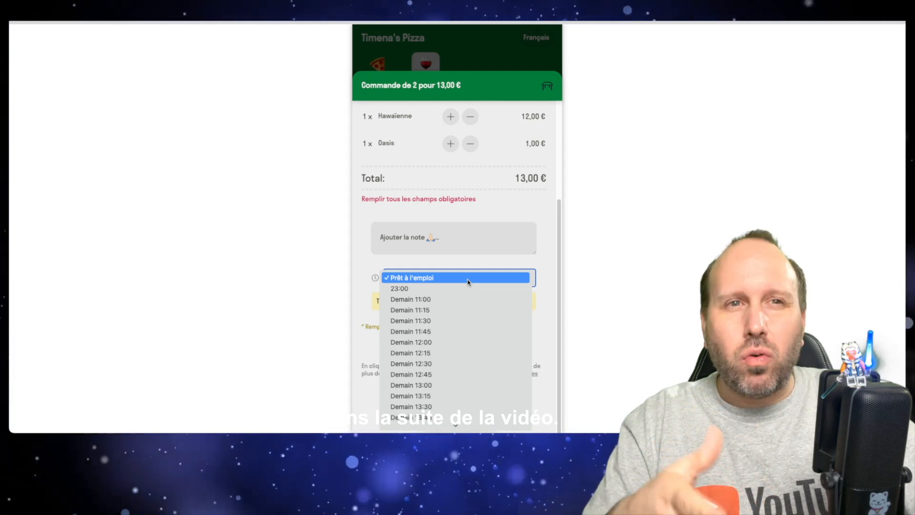
pyautogui.click(468, 282)
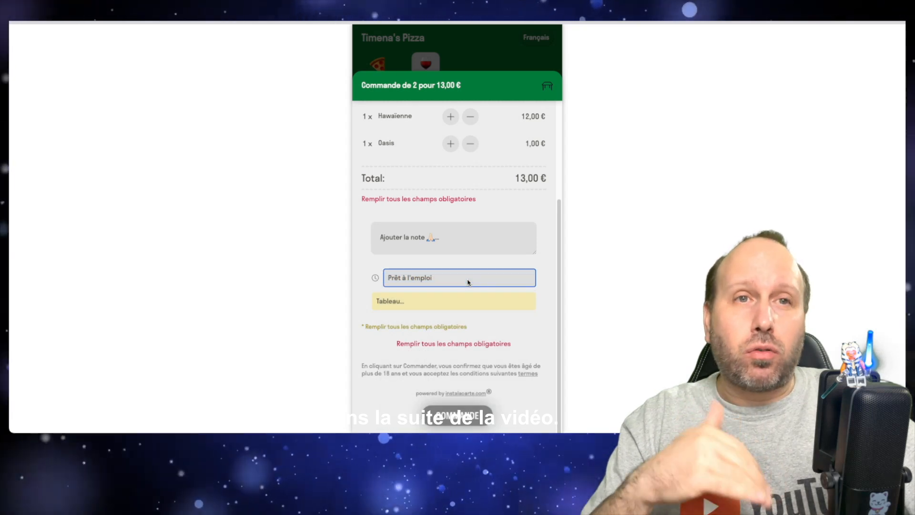
# Step: Choose table 5 for the dine-in order and place the order
pyautogui.click(410, 301)
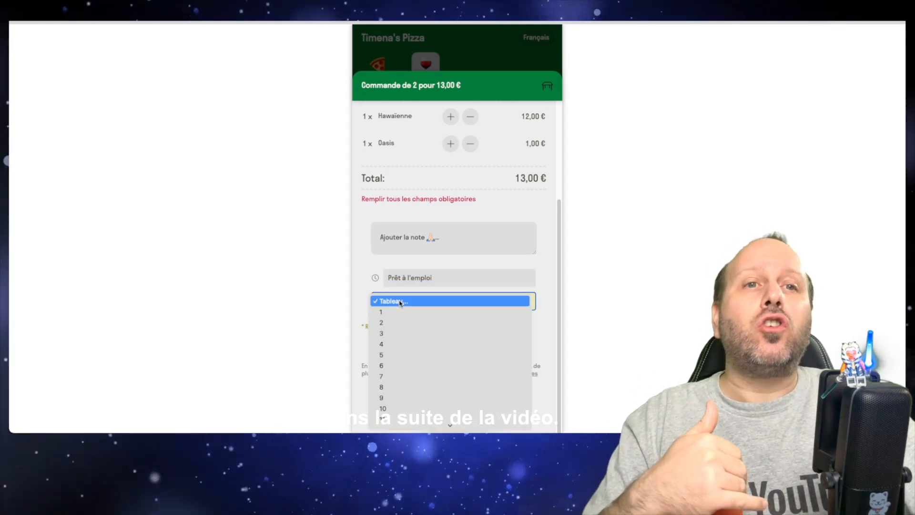
pyautogui.scroll(-15, 401, 303)
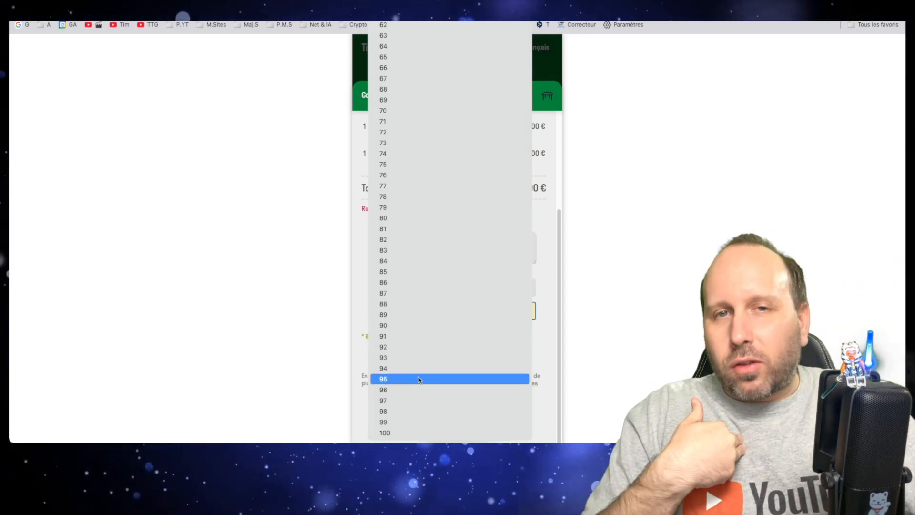
pyautogui.scroll(12, 420, 377)
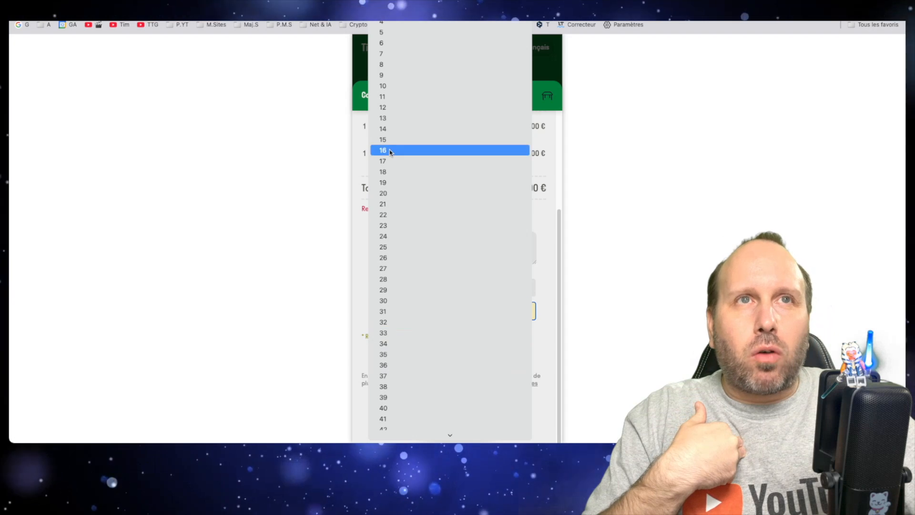
pyautogui.click(379, 32)
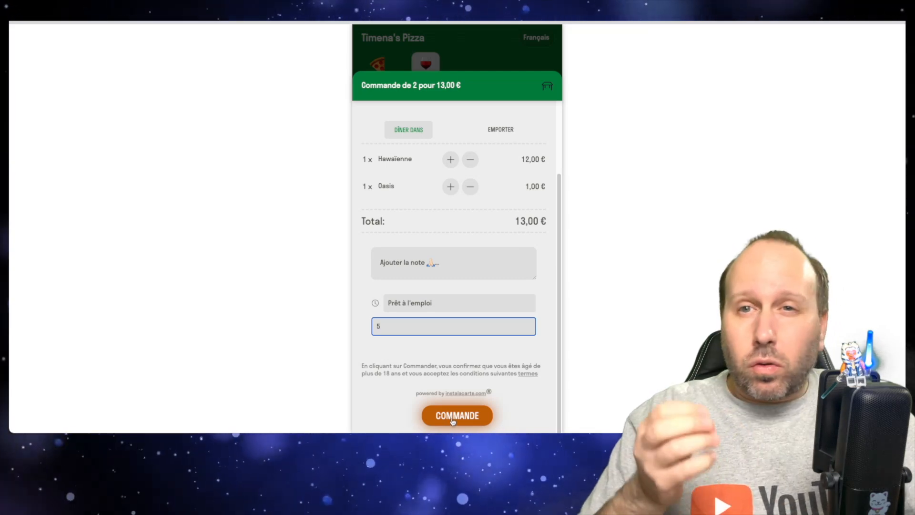
pyautogui.click(450, 418)
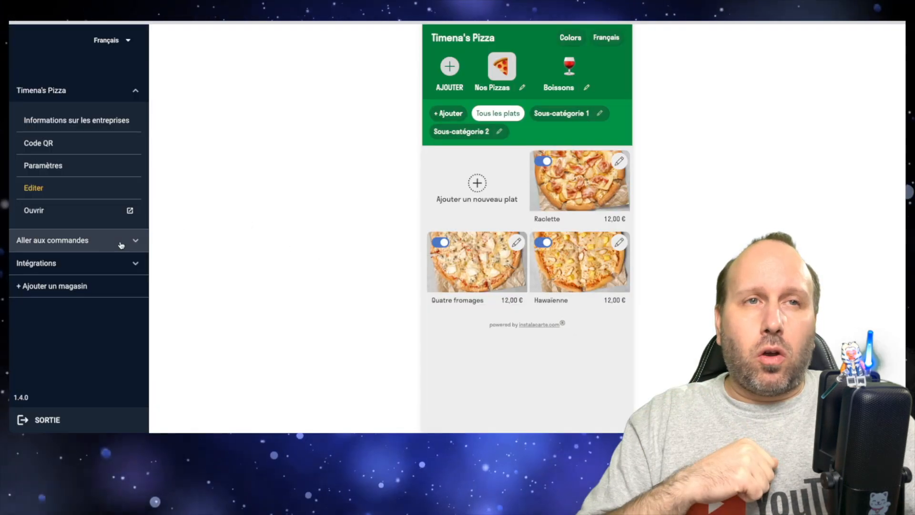
# Step: Go to the restaurant's received orders and examine the dine-in order for table 5
pyautogui.click(121, 245)
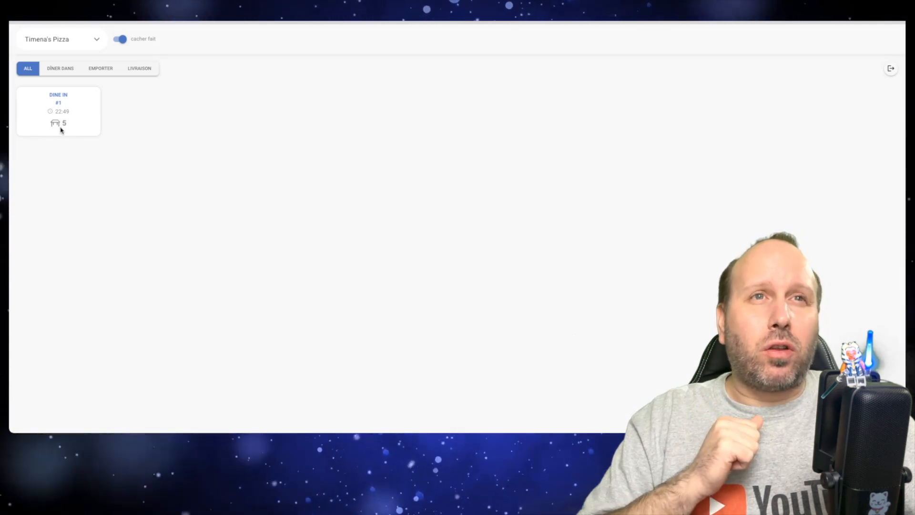
pyautogui.click(61, 128)
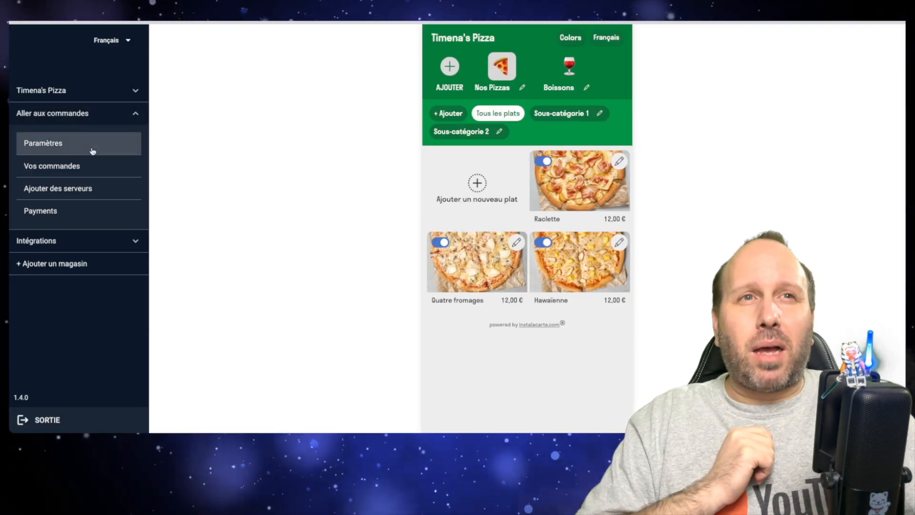
# Step: Open the Sur Place options in the order settings and delete the Quand field
pyautogui.click(92, 151)
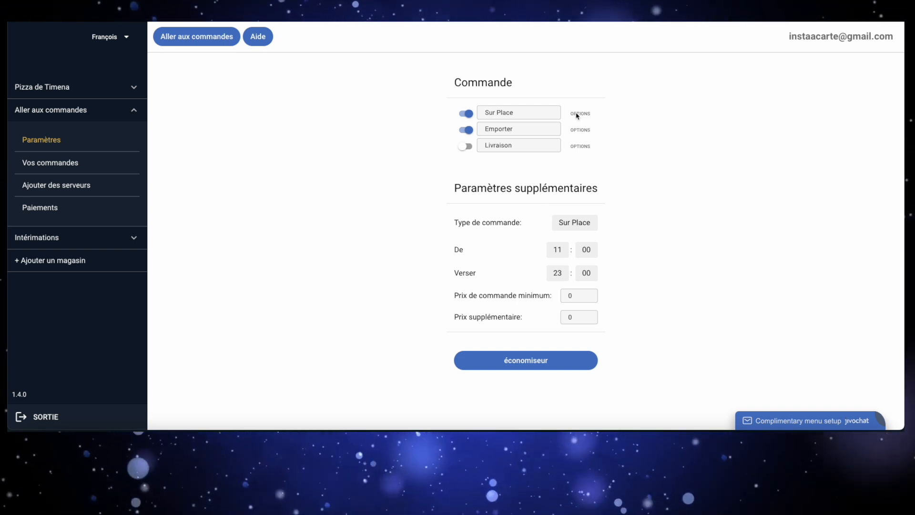
pyautogui.click(580, 114)
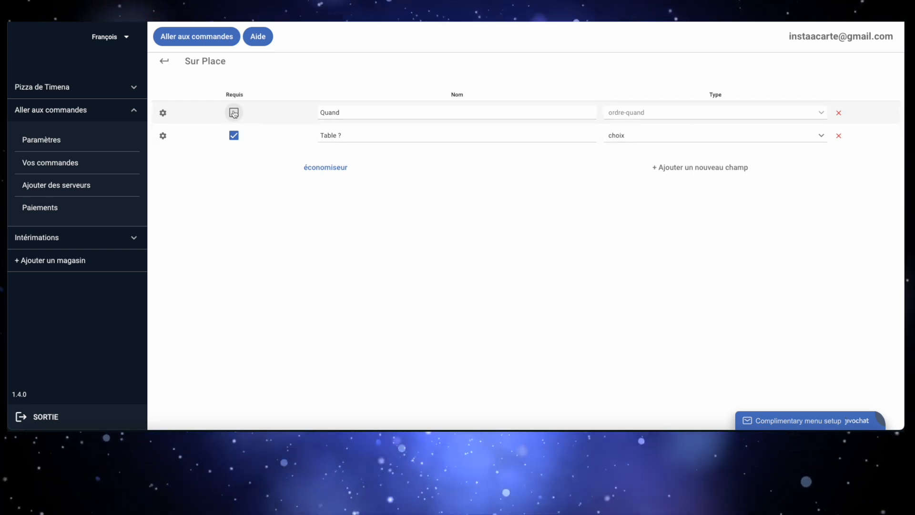
pyautogui.click(838, 113)
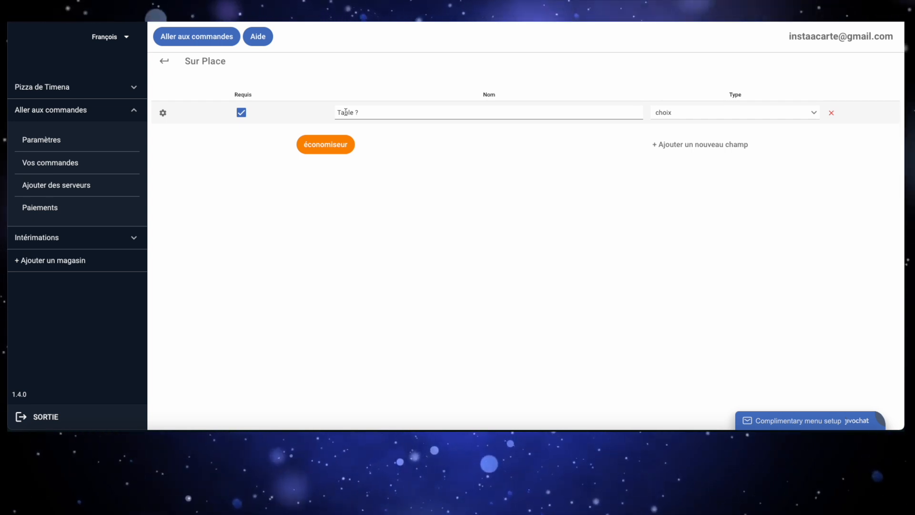
# Step: Set the Table ? field's type to choix and save 1, 2 and 3 as its choices
pyautogui.click(677, 113)
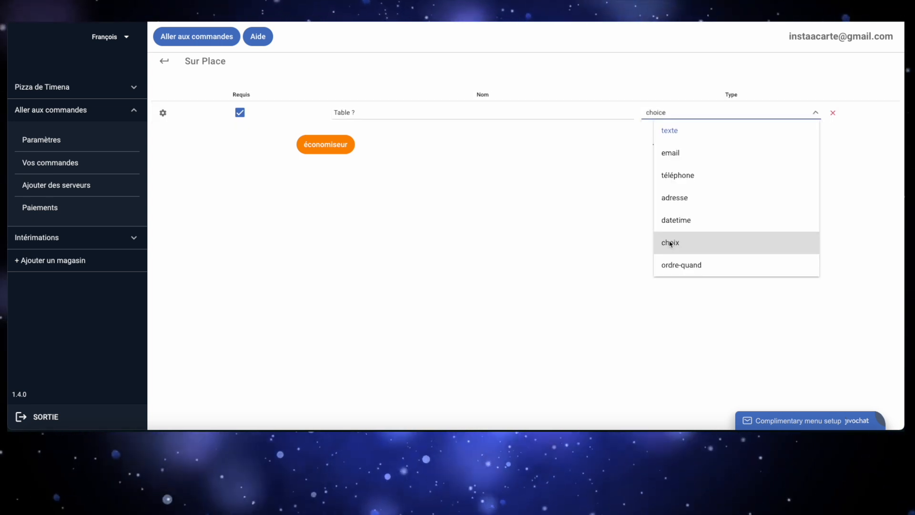
pyautogui.click(670, 243)
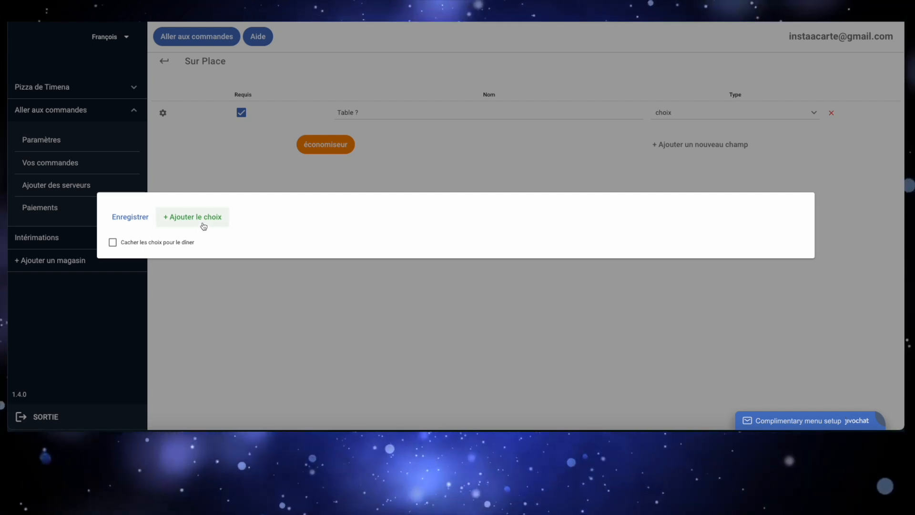
pyautogui.click(204, 222)
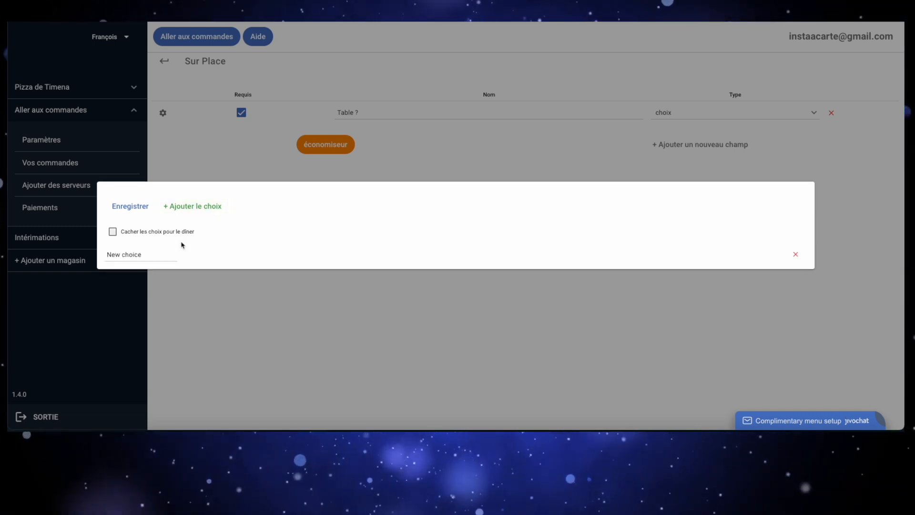
pyautogui.moveTo(149, 254); pyautogui.dragTo(99, 257)
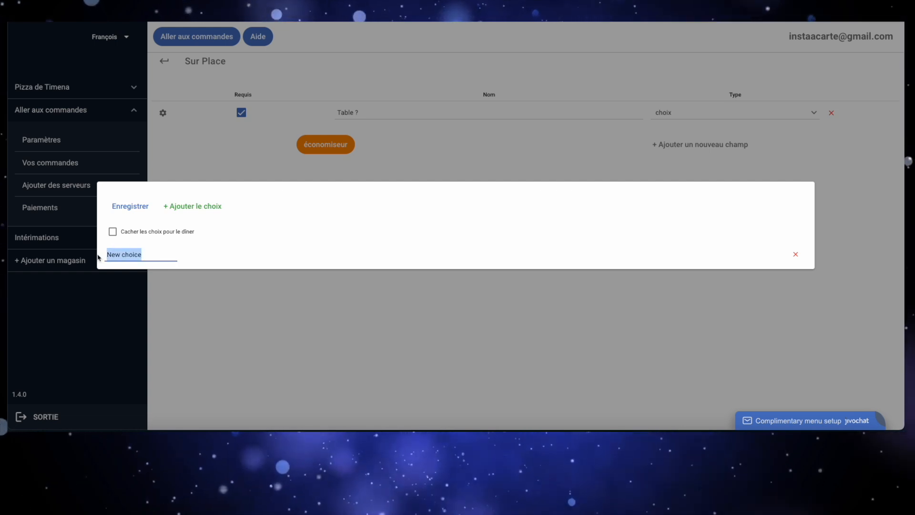
pyautogui.write('1')
pyautogui.click(192, 206)
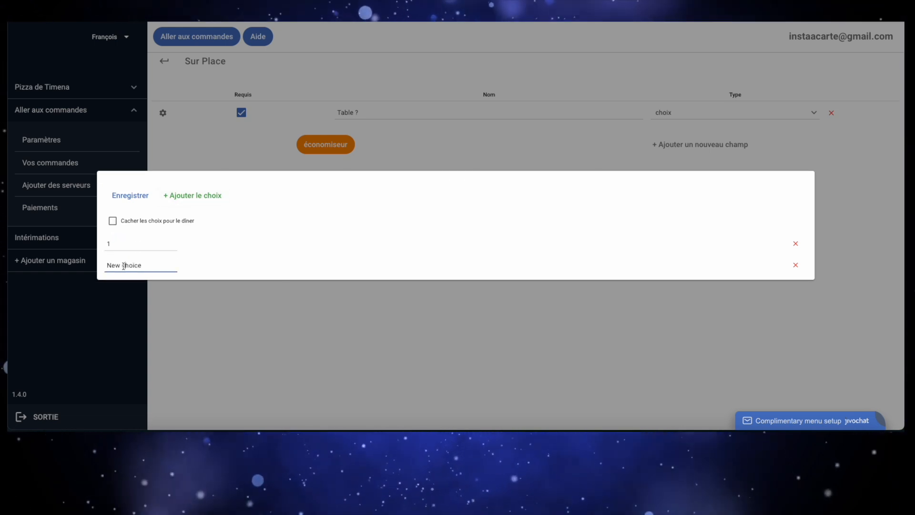
pyautogui.moveTo(143, 266); pyautogui.dragTo(96, 277)
pyautogui.write('2')
pyautogui.click(184, 194)
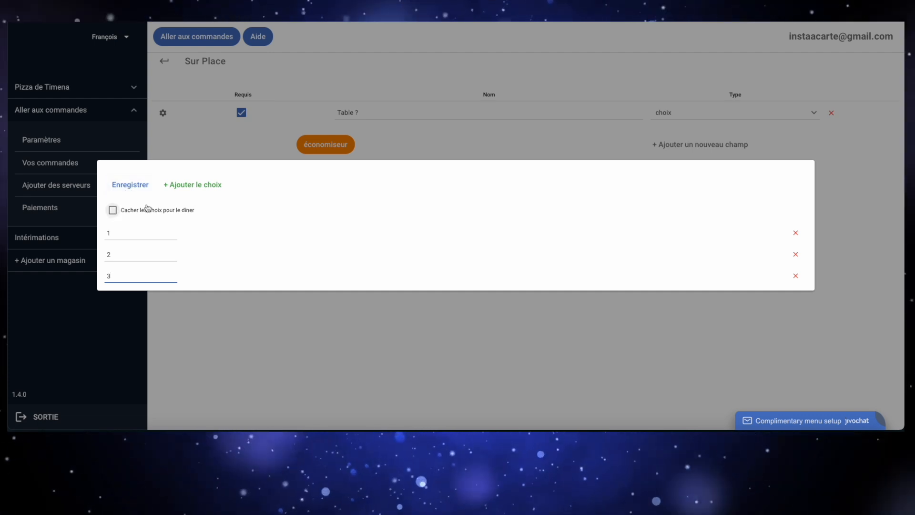
pyautogui.click(128, 186)
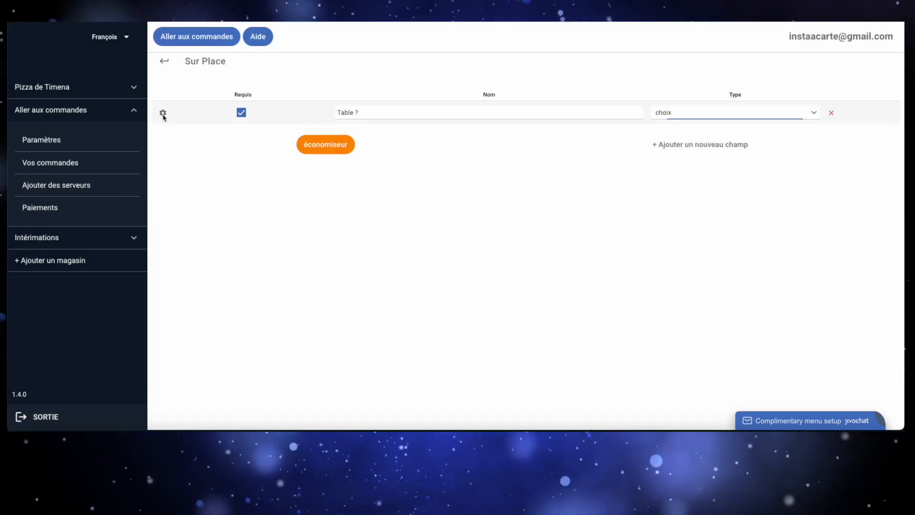
pyautogui.click(163, 114)
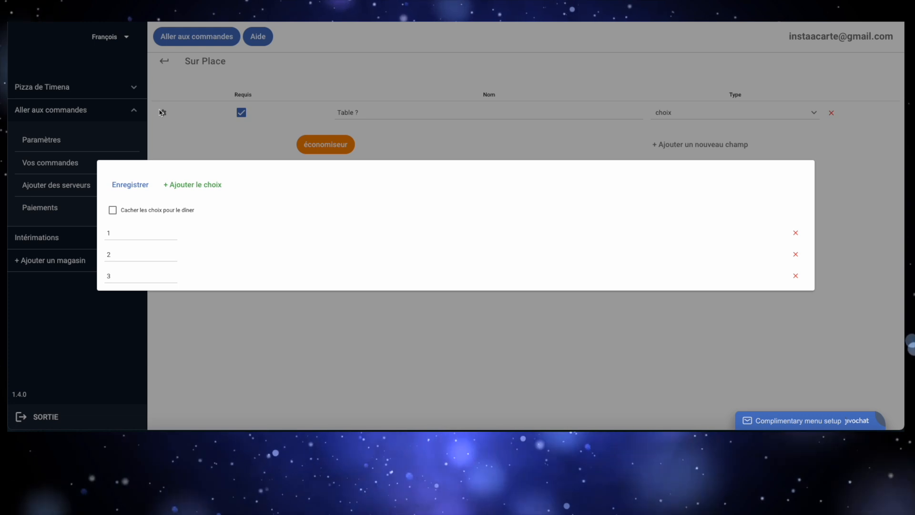
pyautogui.click(334, 111)
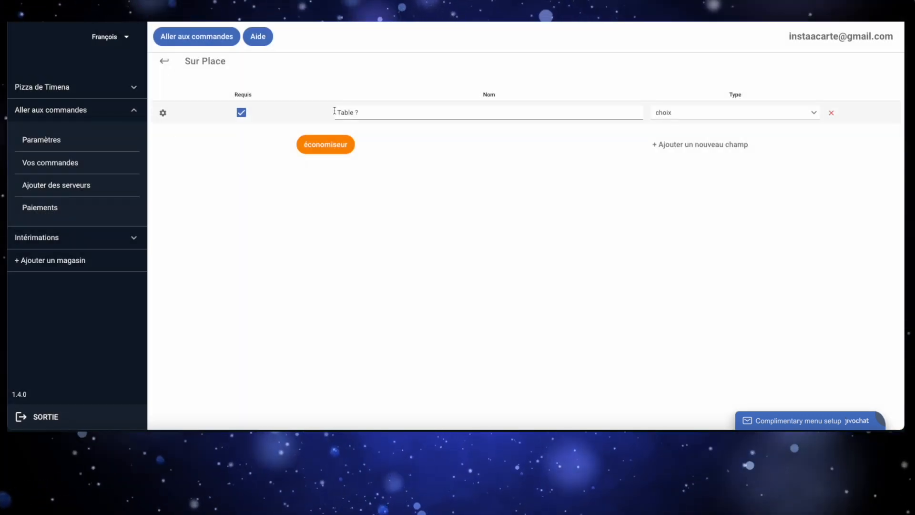
# Step: Rename the existing field Table intérieur ? and add a second field named Table extérieure ? with type choix
pyautogui.click(678, 146)
pyautogui.click(430, 137)
pyautogui.write('Ta')
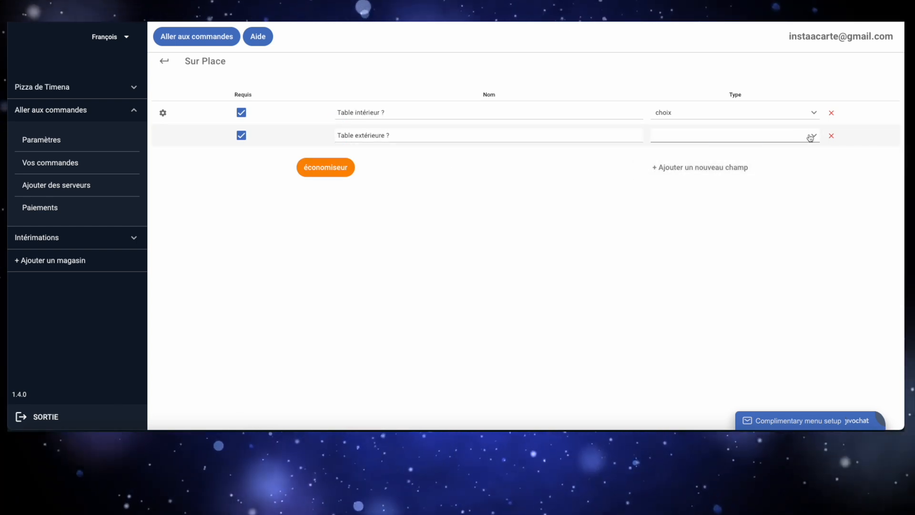
pyautogui.click(811, 136)
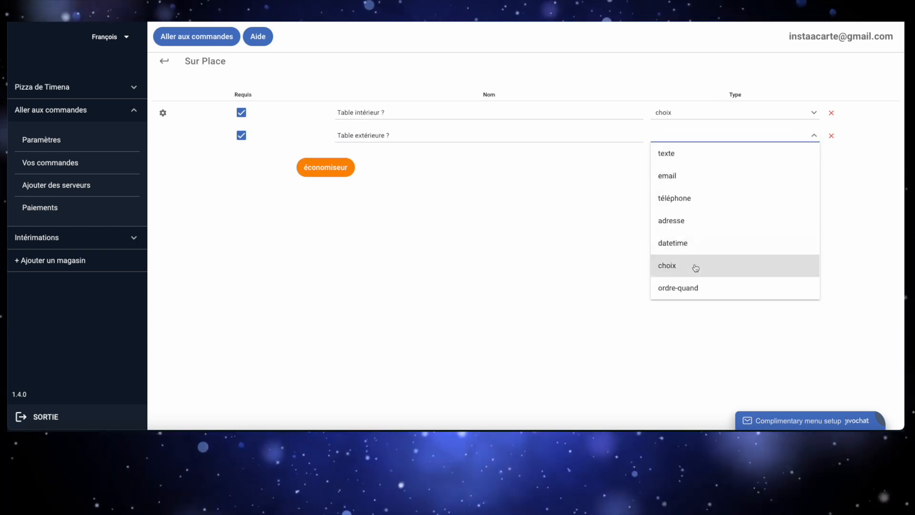
pyautogui.click(694, 266)
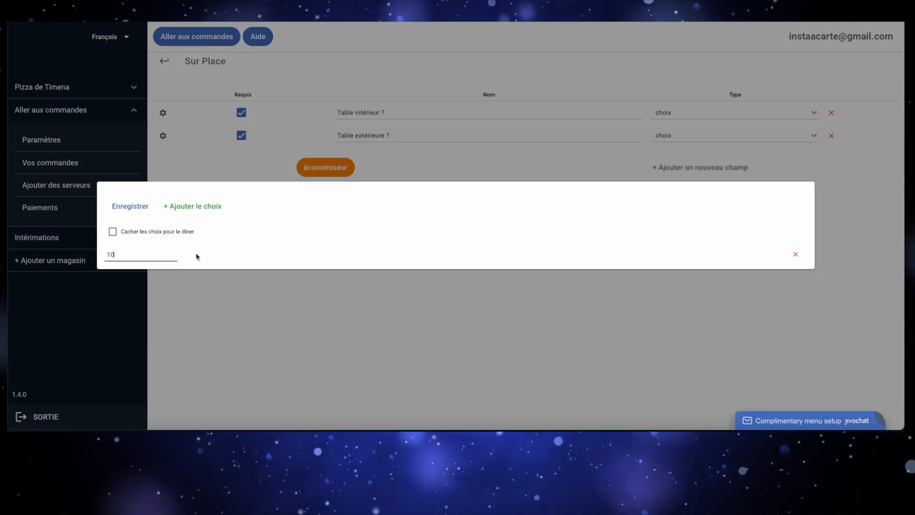
# Step: Give the Table extérieure ? field the choices 10, 11 and 12 and save the Sur Place options
pyautogui.click(192, 205)
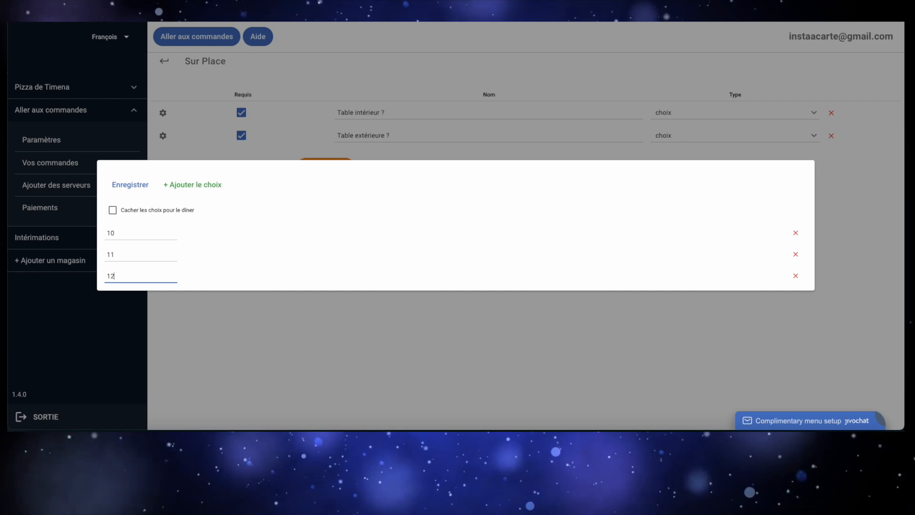
pyautogui.click(141, 191)
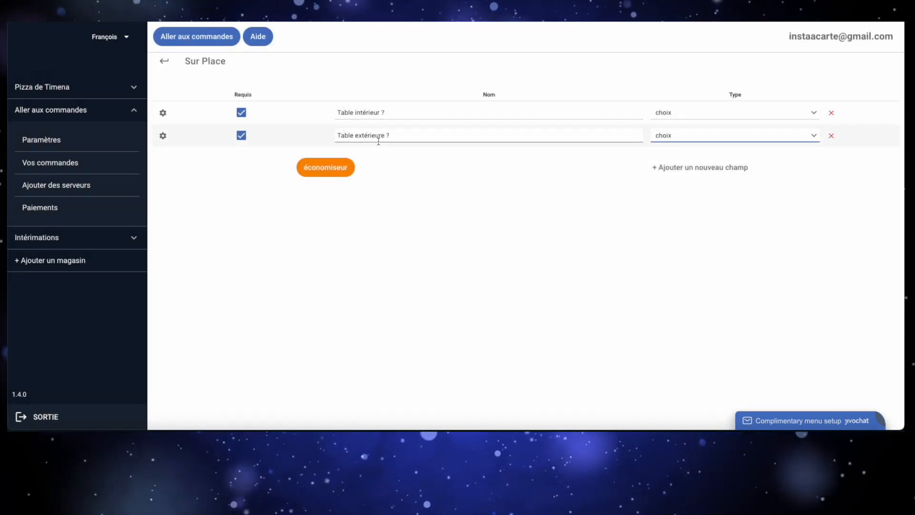
pyautogui.click(335, 170)
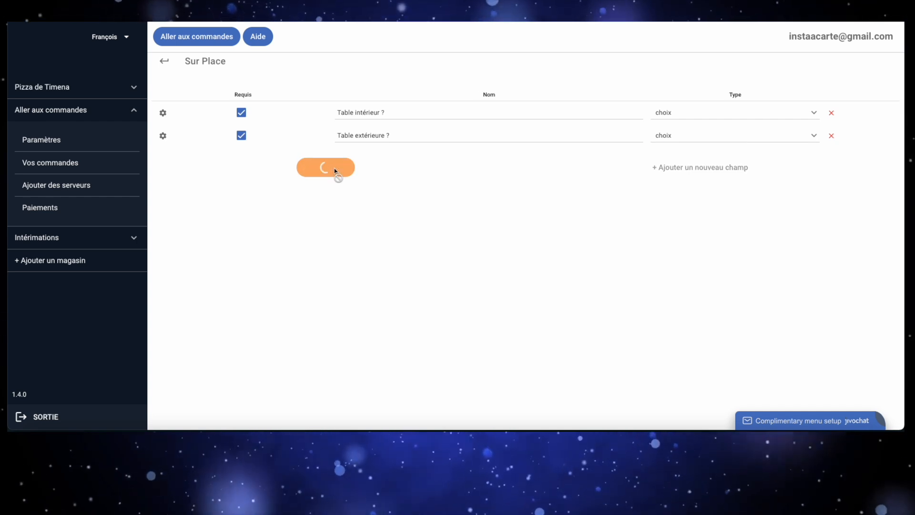
pyautogui.click(167, 63)
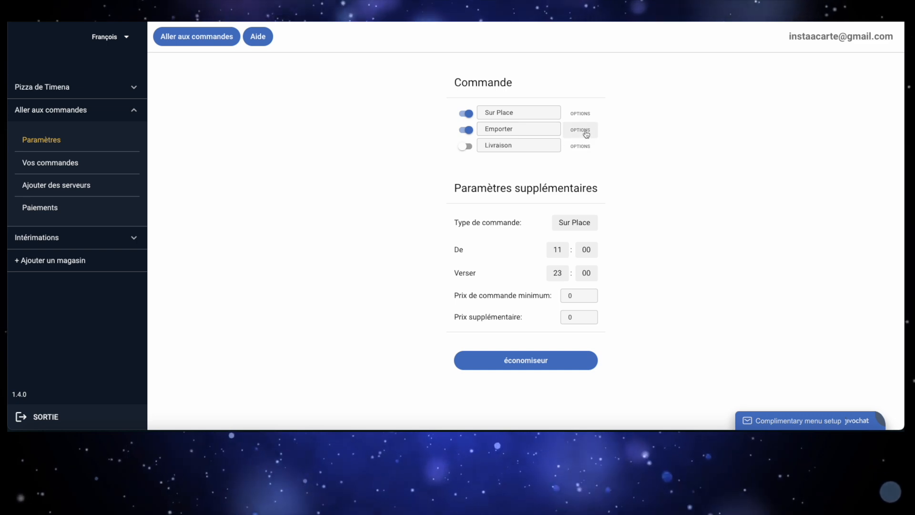
# Step: Mark the Quand field as required in the Emporter options, save, and return to the order settings
pyautogui.click(586, 134)
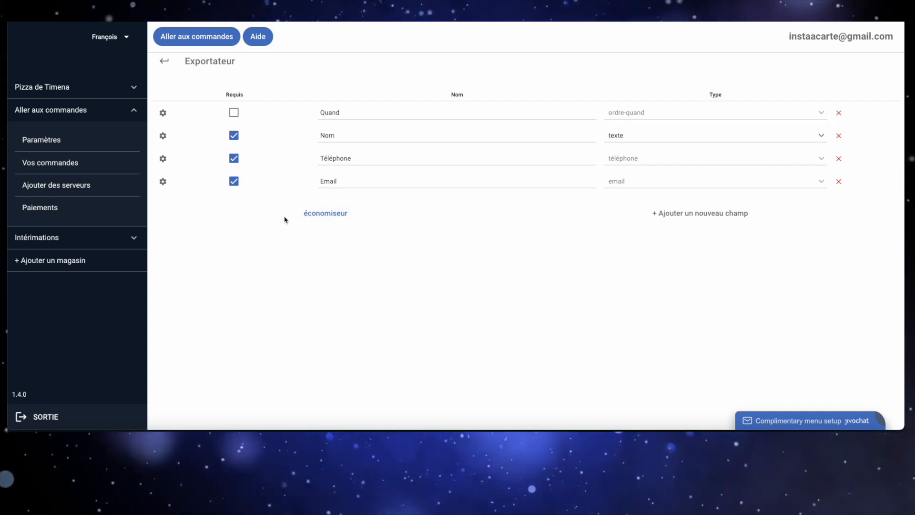
pyautogui.click(234, 112)
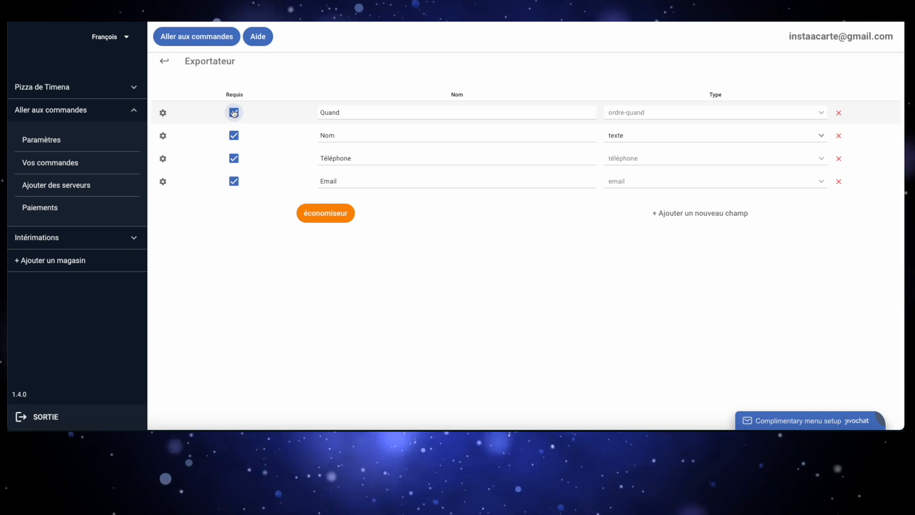
pyautogui.click(323, 210)
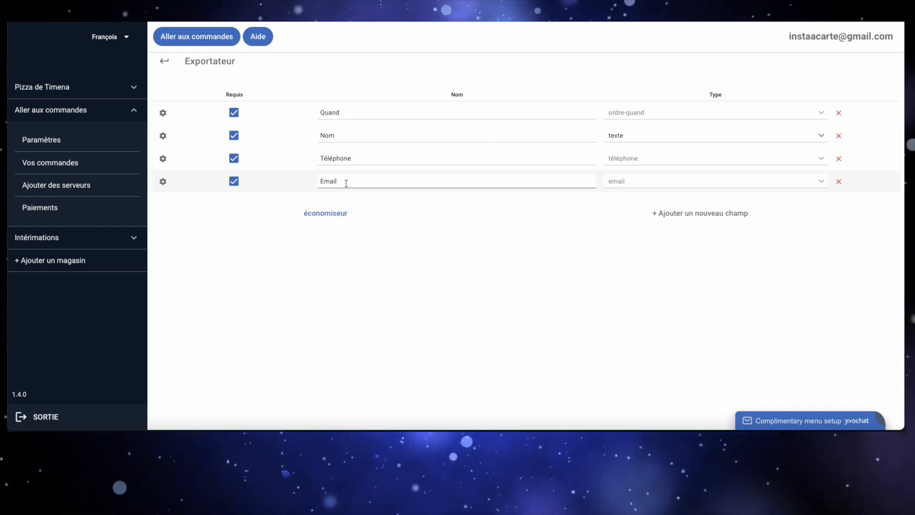
pyautogui.click(166, 62)
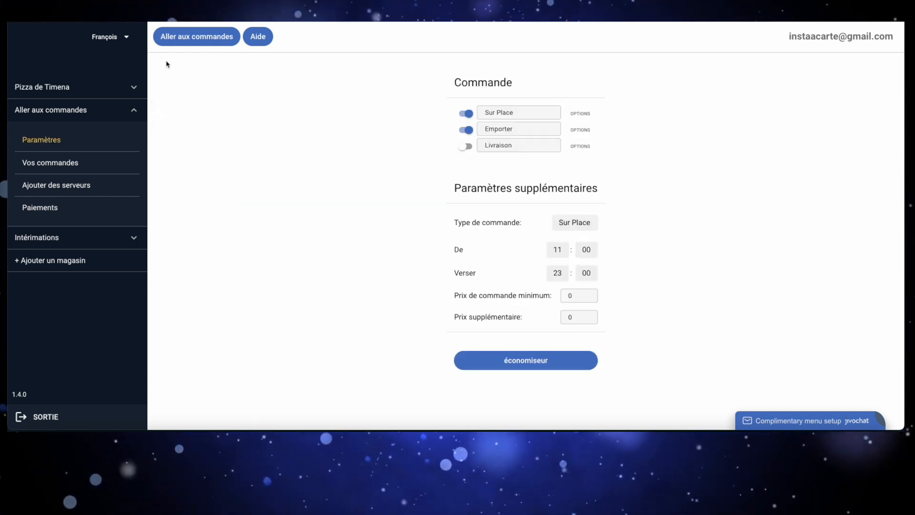
# Step: Make both the Table intérieur ? and Table extérieure ? fields optional in the Sur Place options and save
pyautogui.click(582, 114)
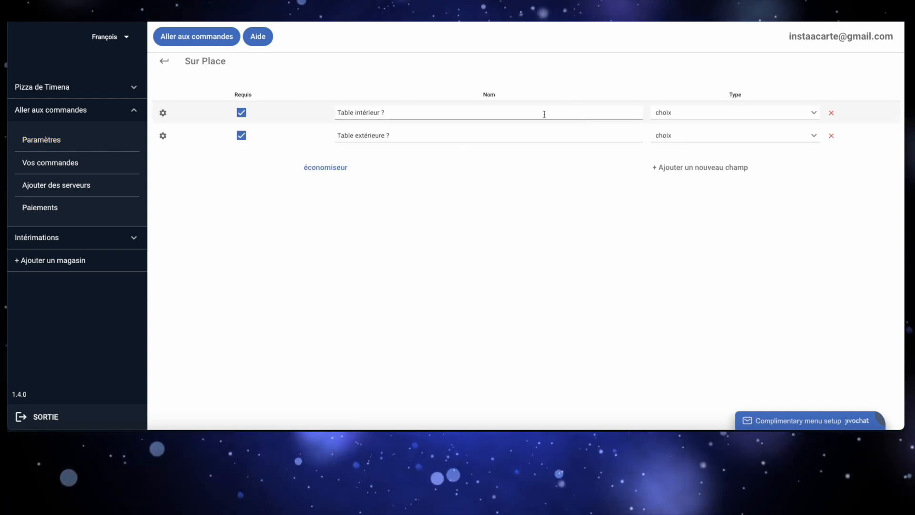
pyautogui.click(242, 114)
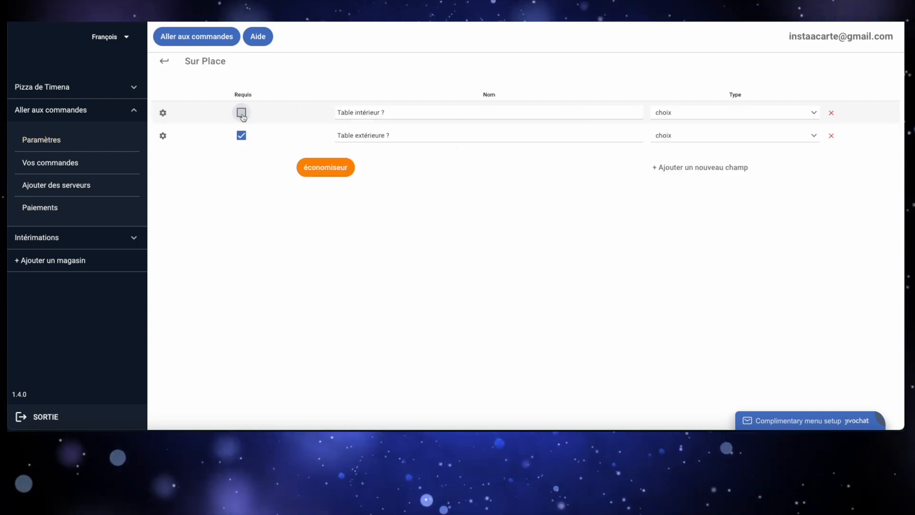
pyautogui.click(241, 135)
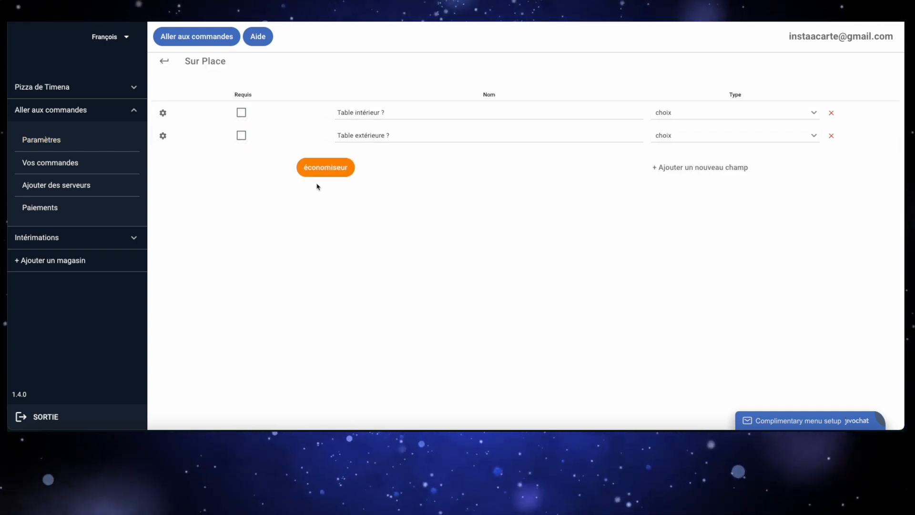
pyautogui.click(318, 173)
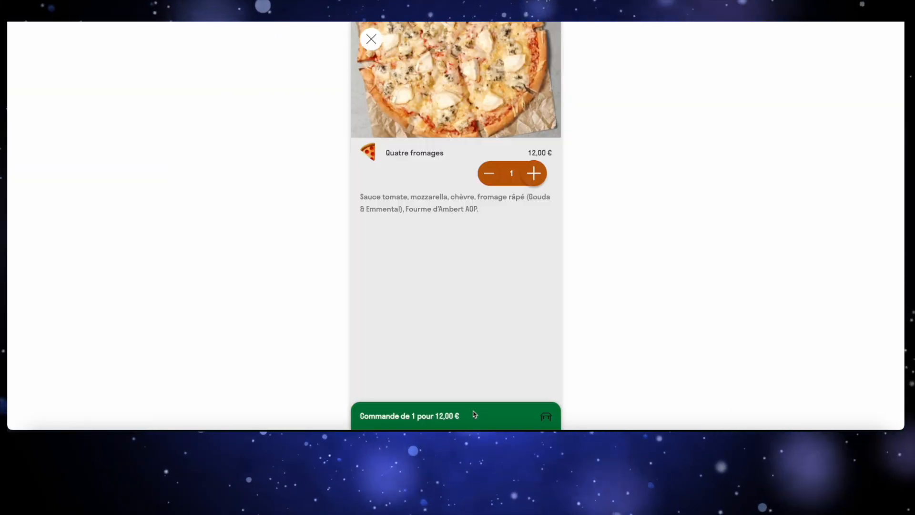
# Step: Open the customer's Quatre fromages order and review the available Table intérieur ? choices without selecting one
pyautogui.click(474, 414)
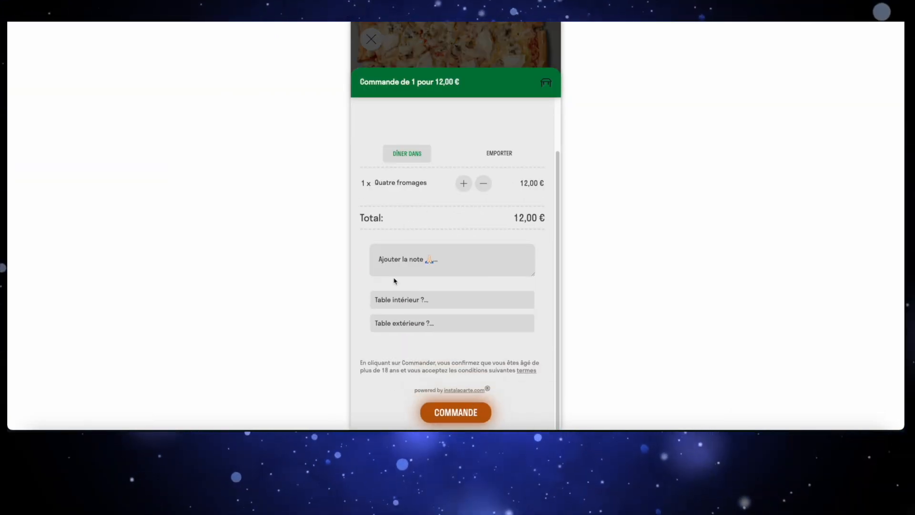
pyautogui.click(435, 303)
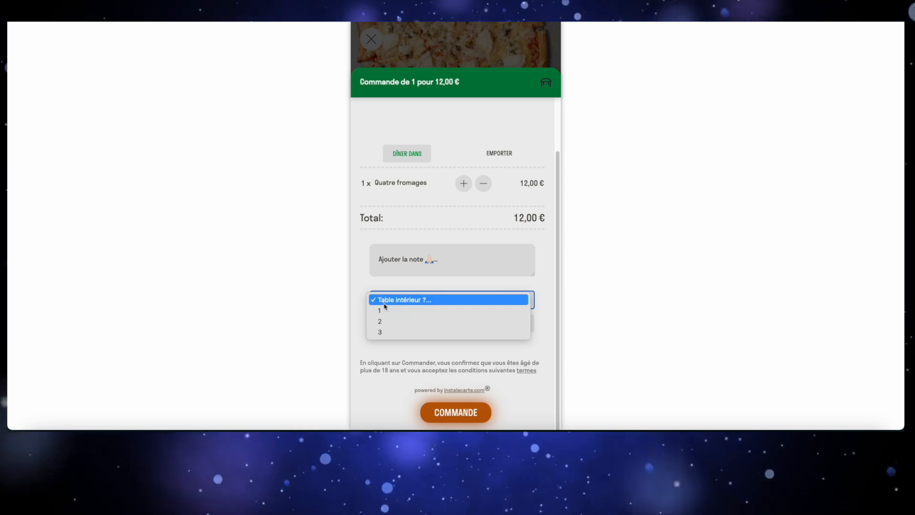
pyautogui.click(362, 300)
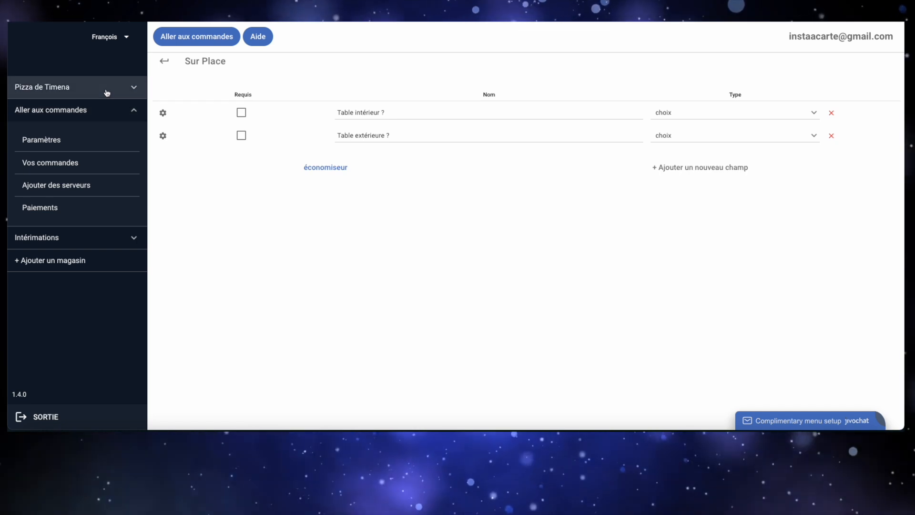
# Step: Generate multiple QR codes for the store's interior table field, then open the PDF and examine the code for each table
pyautogui.click(106, 90)
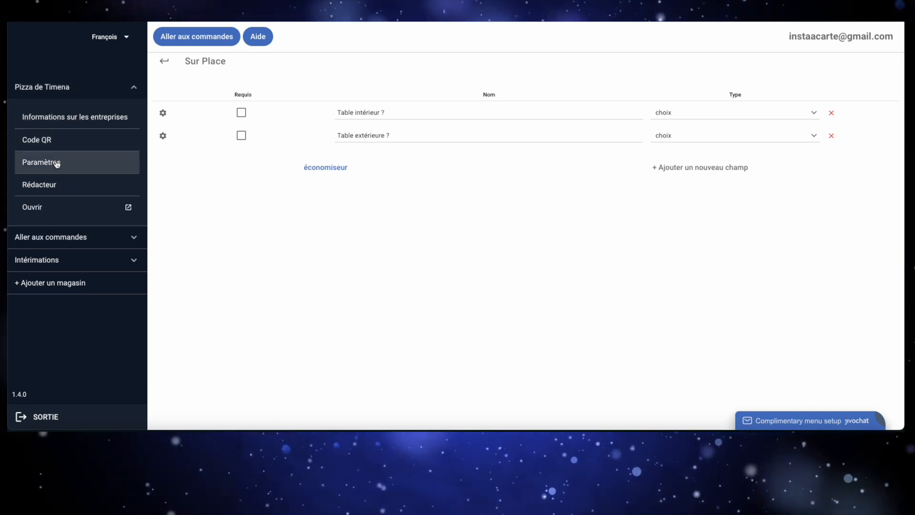
pyautogui.click(62, 147)
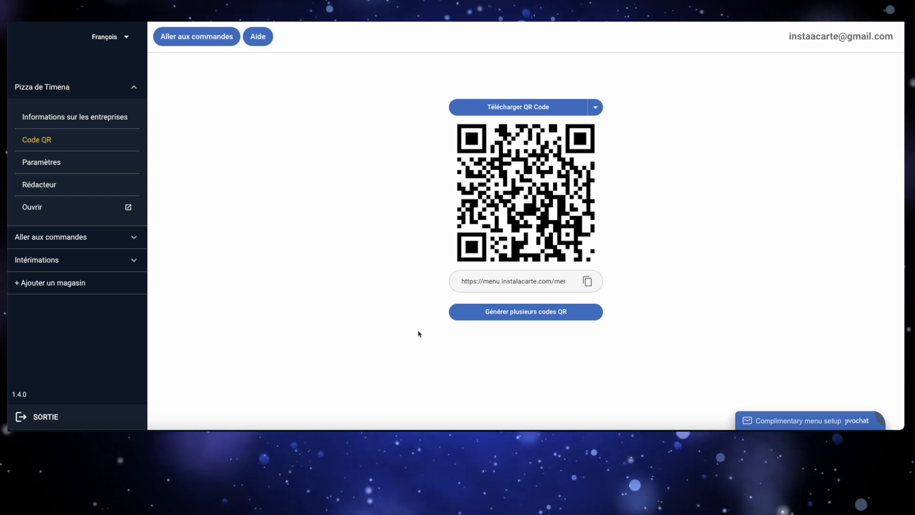
pyautogui.click(533, 316)
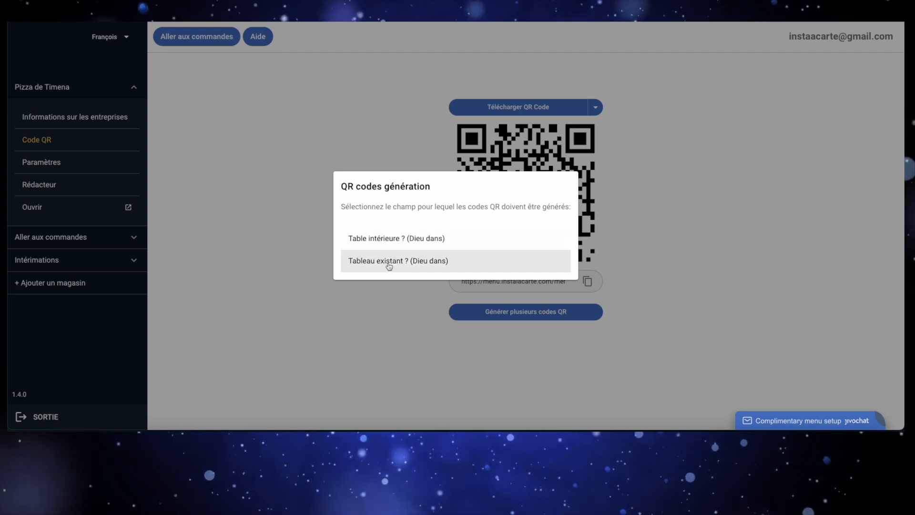
pyautogui.click(388, 240)
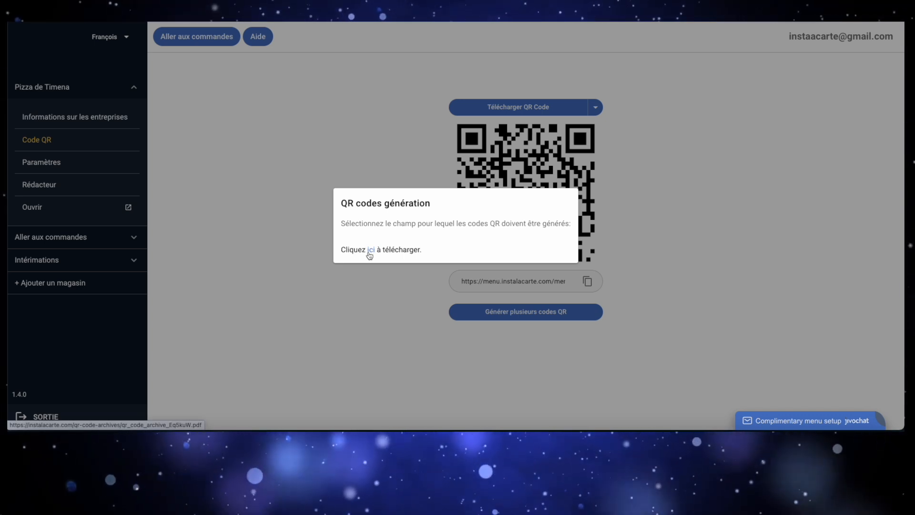
pyautogui.click(370, 250)
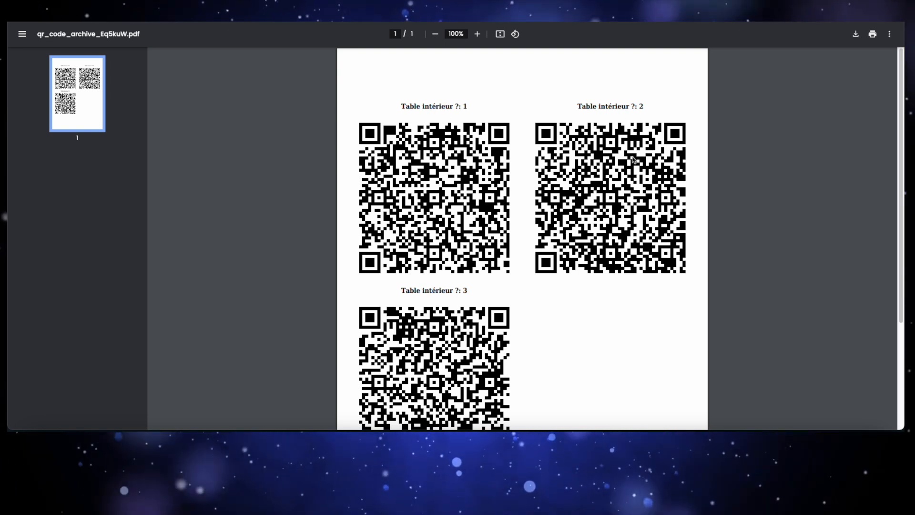
pyautogui.scroll(-1, 633, 158)
pyautogui.scroll(1, 512, 112)
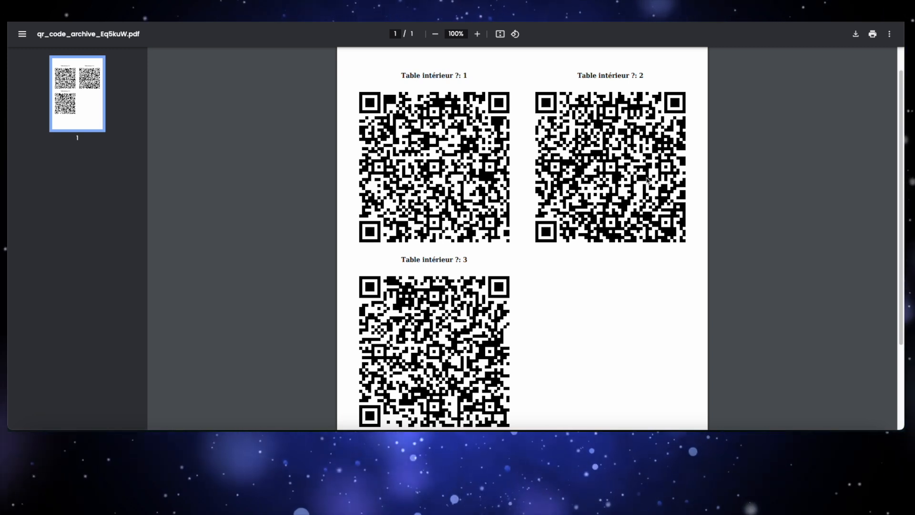
pyautogui.scroll(-2, 438, 292)
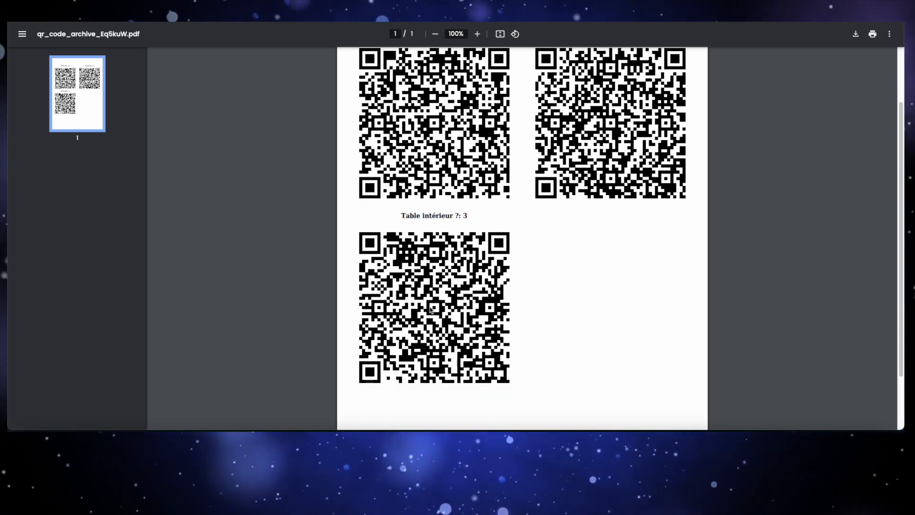
pyautogui.scroll(1, 430, 328)
pyautogui.scroll(1, 428, 342)
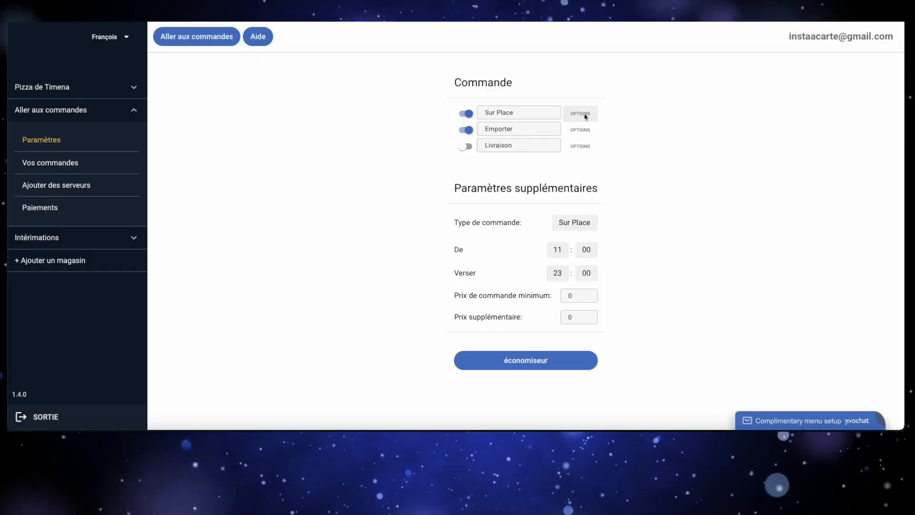
# Step: Remove the Table extérieure ? field from the Sur Place options, rename the remaining field "Table ?", and save
pyautogui.click(584, 115)
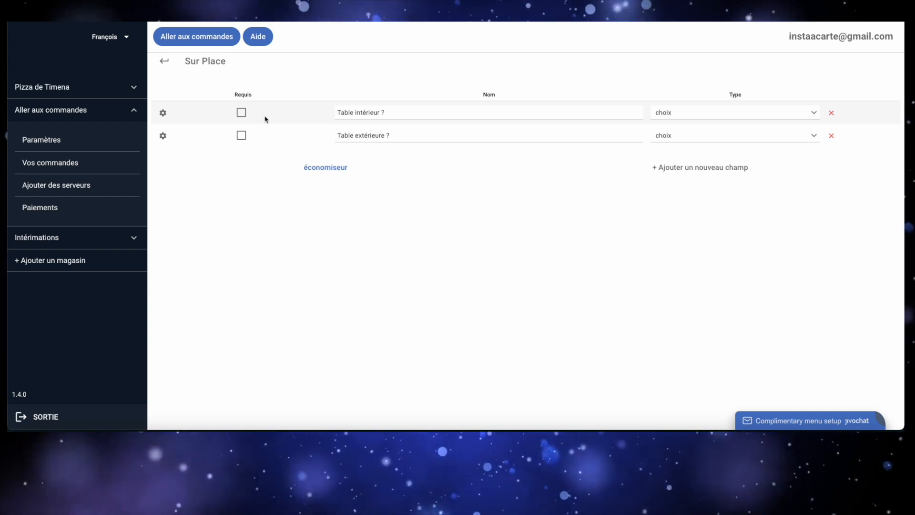
pyautogui.click(831, 135)
pyautogui.moveTo(380, 113); pyautogui.dragTo(353, 112)
pyautogui.press('BackSpace')
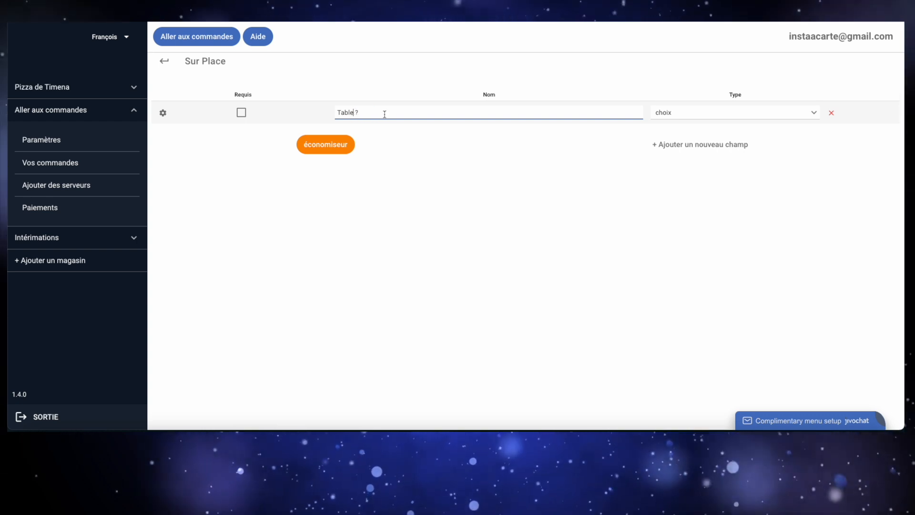
pyautogui.click(347, 141)
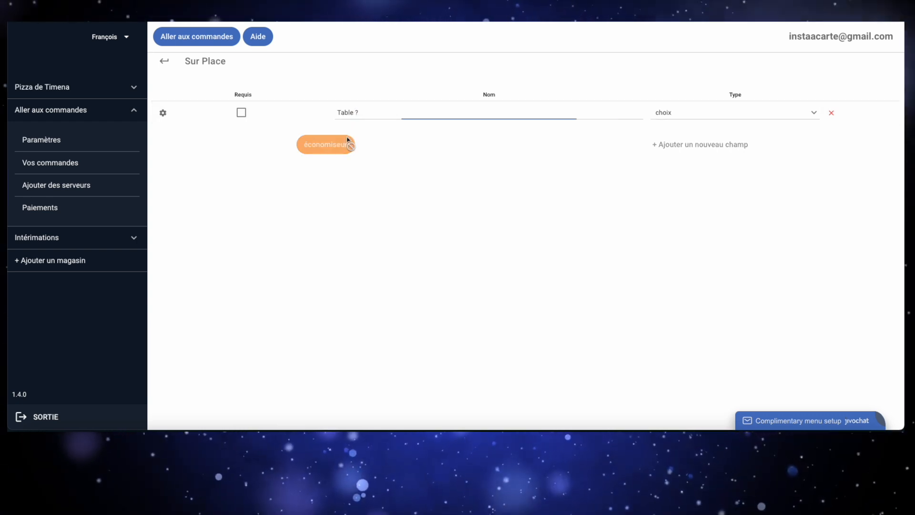
# Step: Make the "Table ?" field required in the Sur Place options and save
pyautogui.click(241, 113)
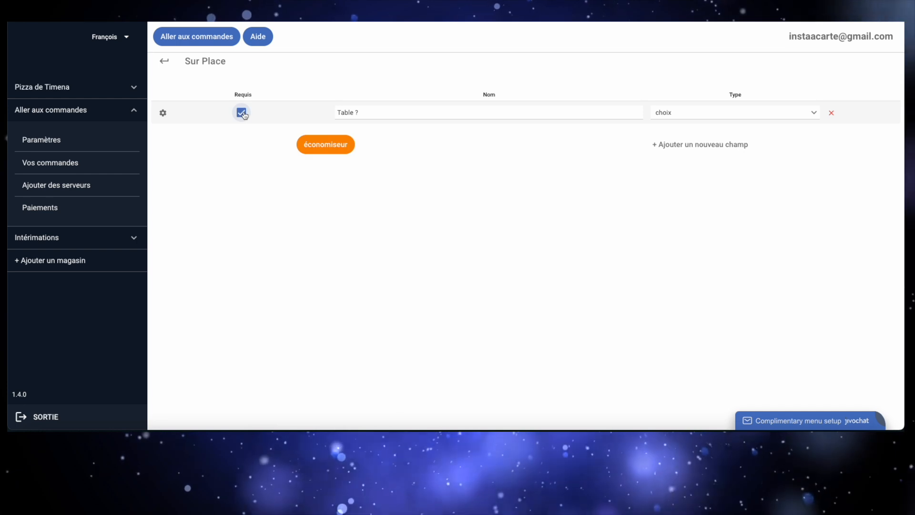
pyautogui.click(311, 147)
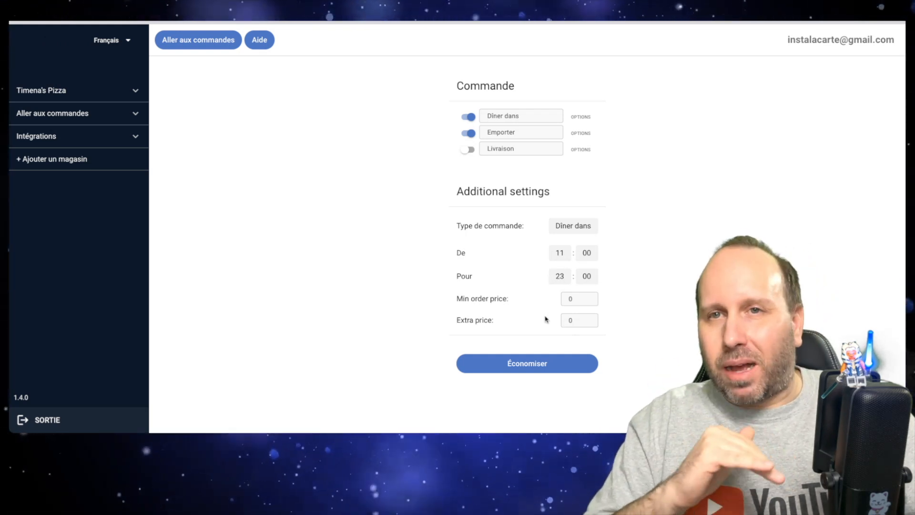
# Step: View the incoming orders overview, then start adding a server or kitchen employee for the store
pyautogui.click(194, 40)
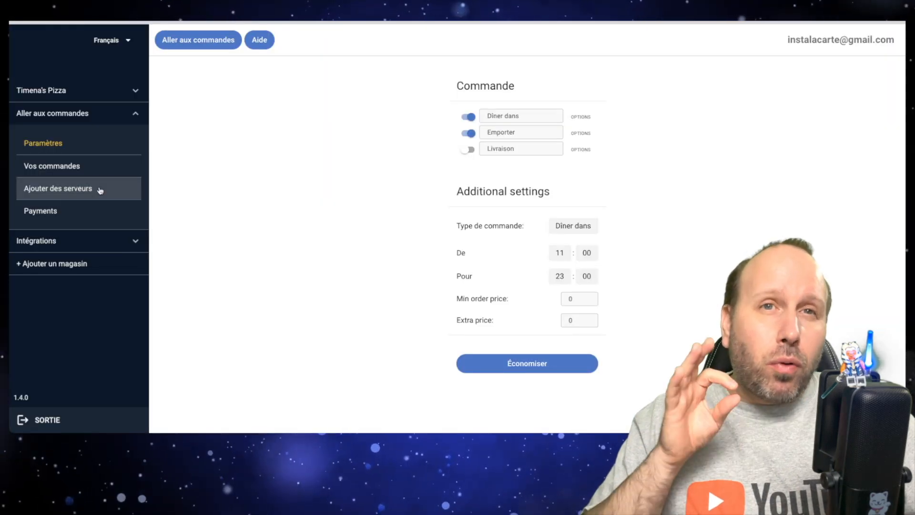
pyautogui.click(100, 189)
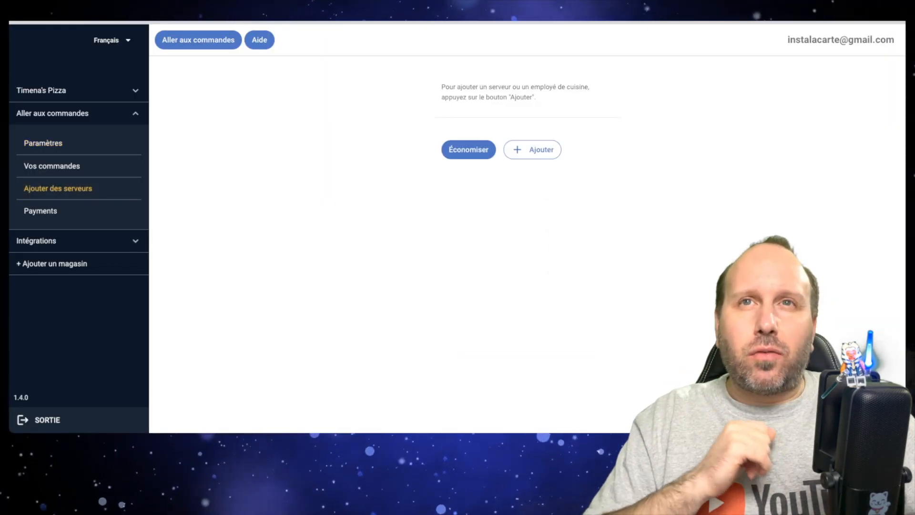
pyautogui.click(532, 151)
pyautogui.click(537, 143)
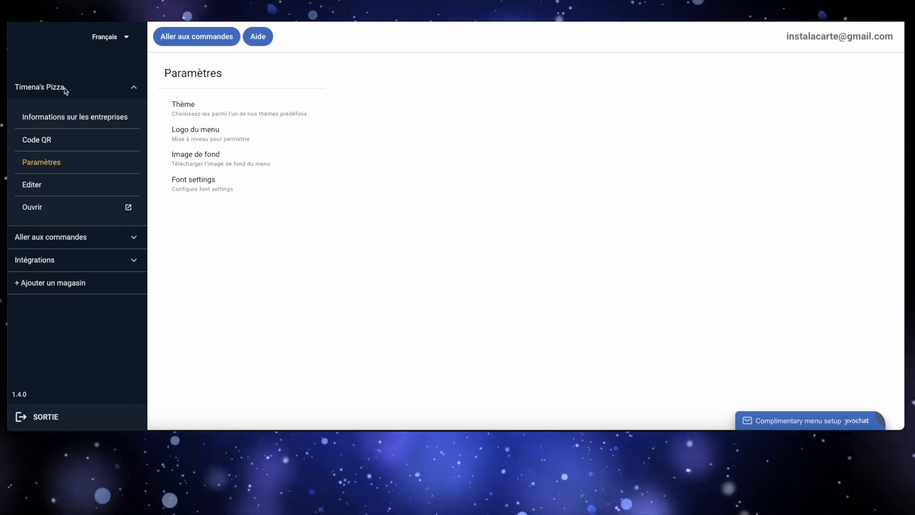
# Step: Choose TOSUTO LOGO 2.0.001.png as the menu logo image and look over its preview
pyautogui.click(199, 132)
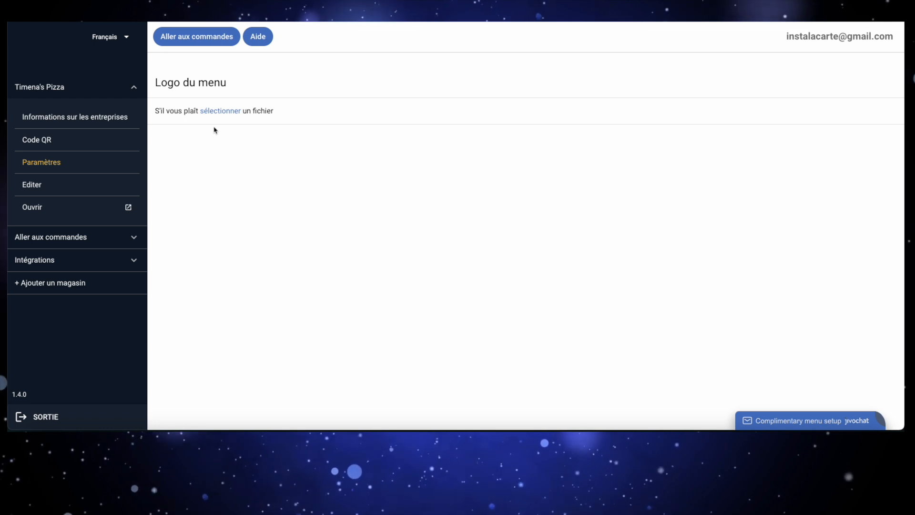
pyautogui.click(220, 110)
pyautogui.click(626, 106)
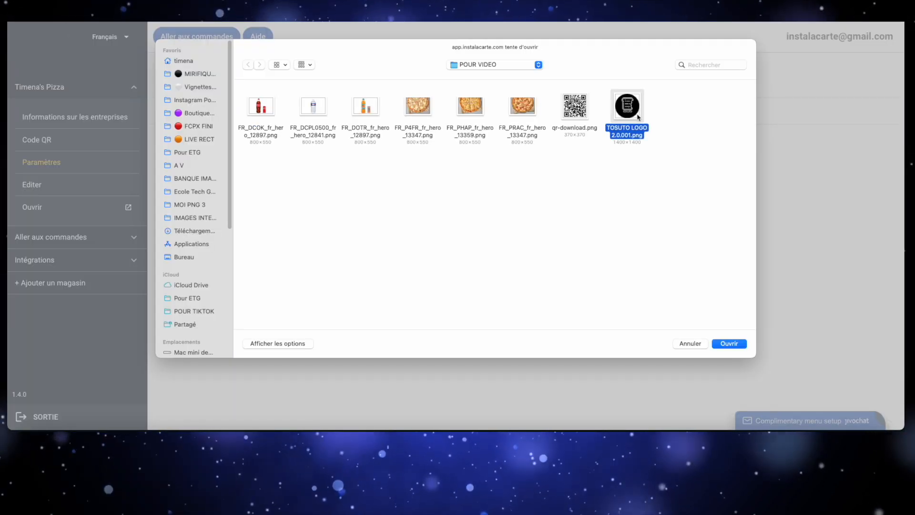
pyautogui.click(728, 344)
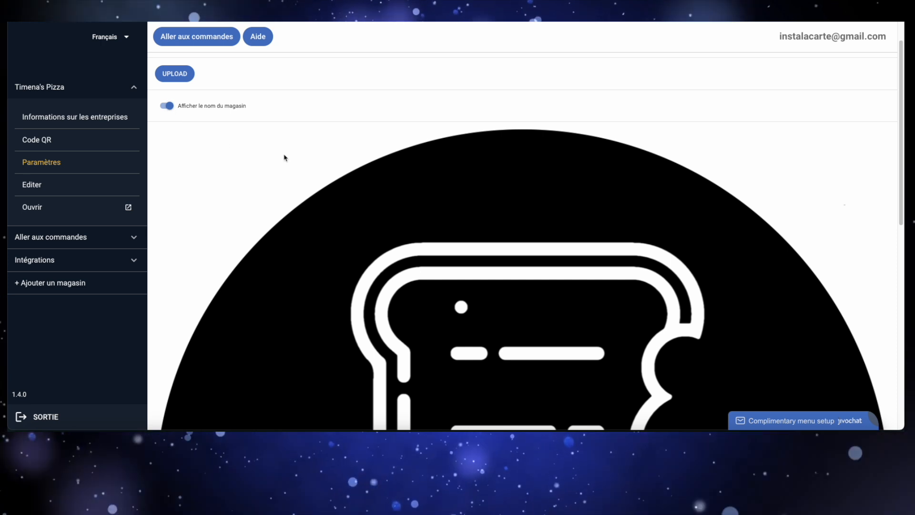
pyautogui.scroll(-1, 166, 109)
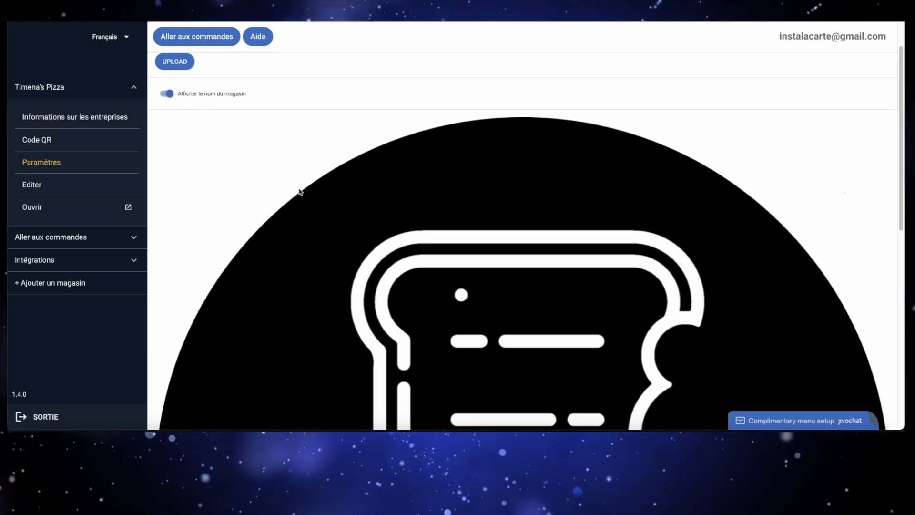
pyautogui.scroll(-5, 293, 189)
pyautogui.scroll(6, 355, 206)
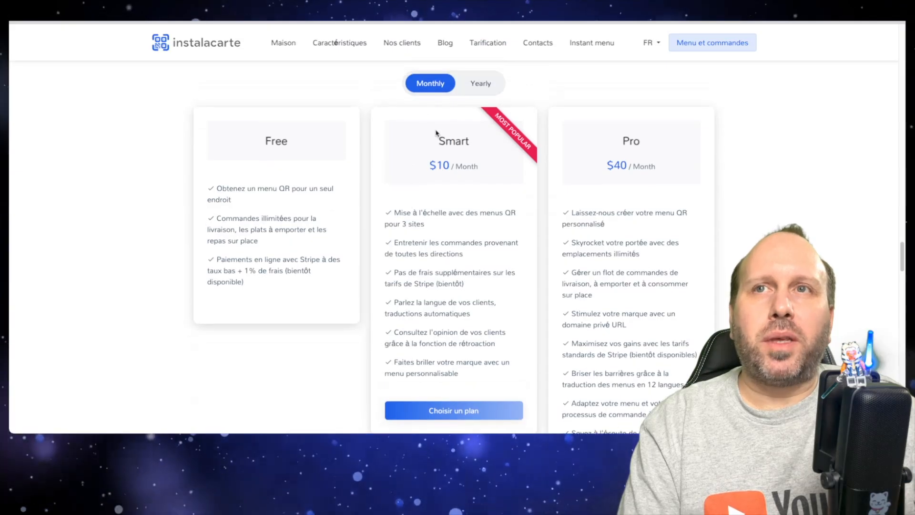
# Step: Compare the yearly plan prices on the pricing page, then return to the monthly prices
pyautogui.click(480, 84)
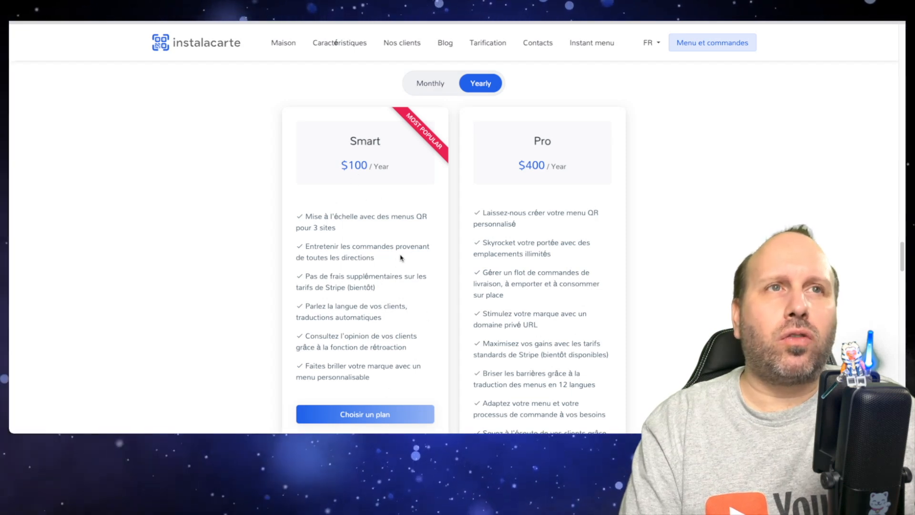
pyautogui.click(430, 84)
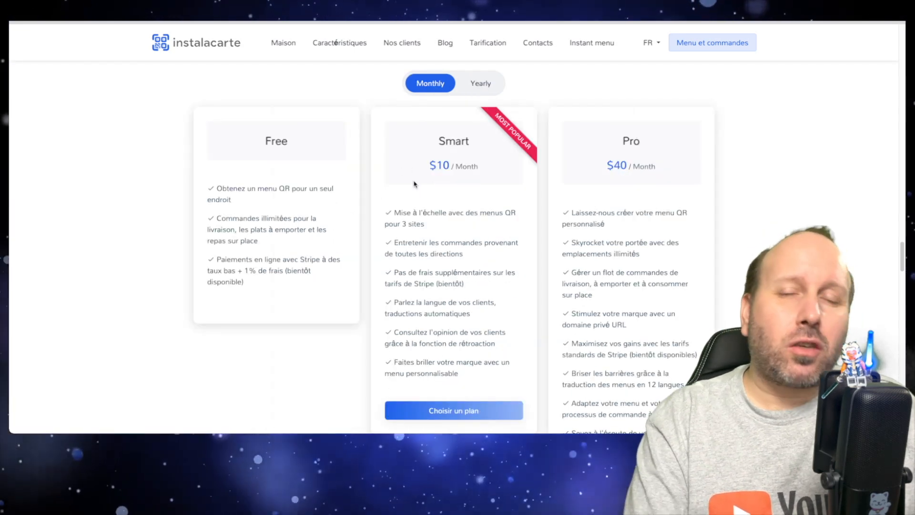